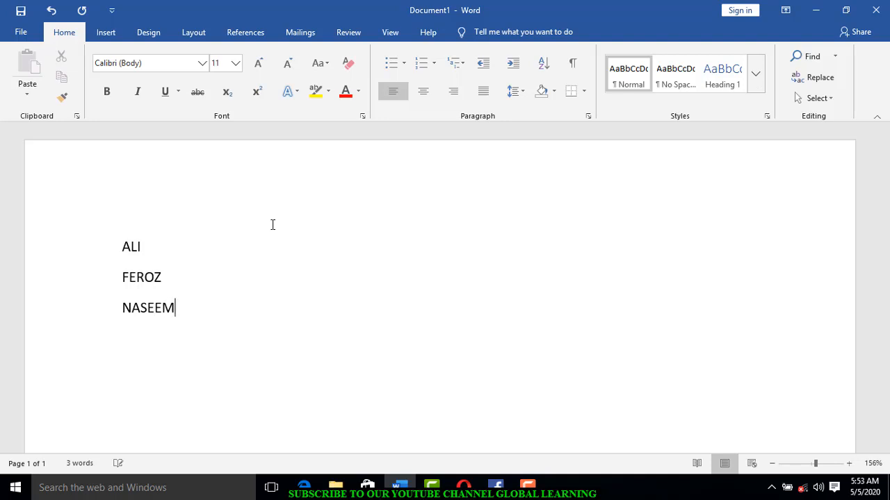
# Add the fourth person's name at the end of the list and apply arrowhead bullets to all four lines.
pyautogui.write('ARSLAN')
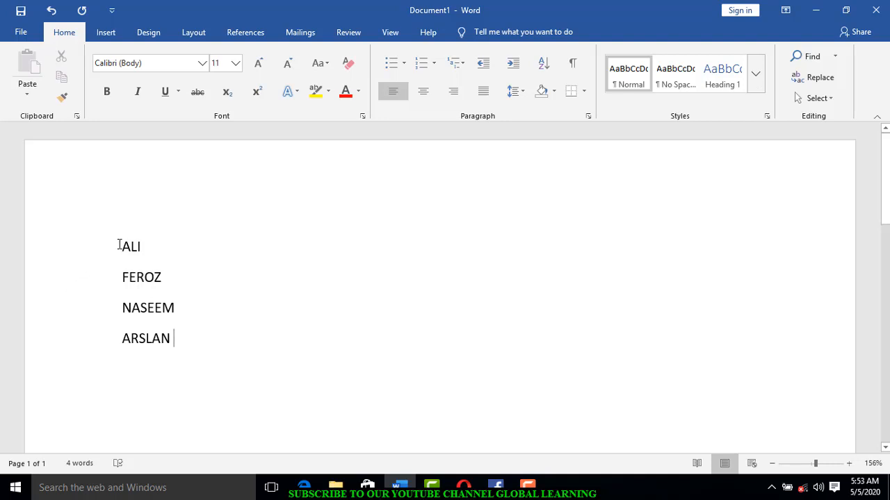
pyautogui.moveTo(121, 244); pyautogui.dragTo(223, 348)
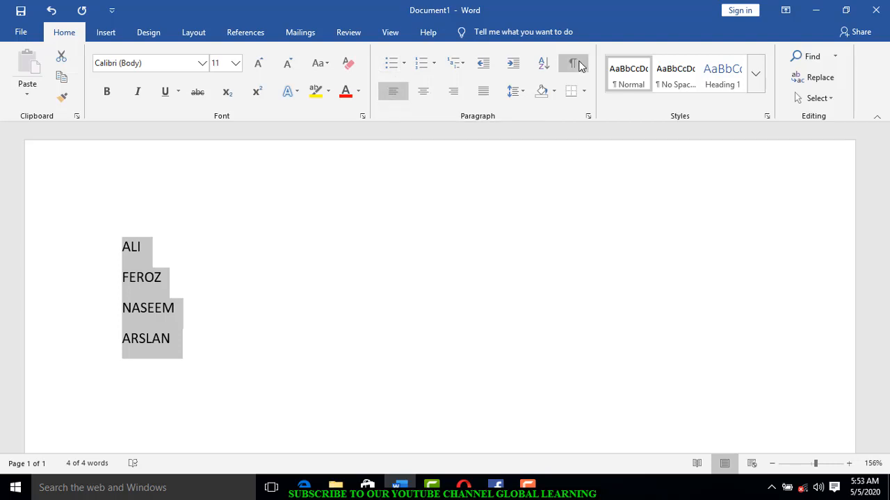
pyautogui.click(403, 63)
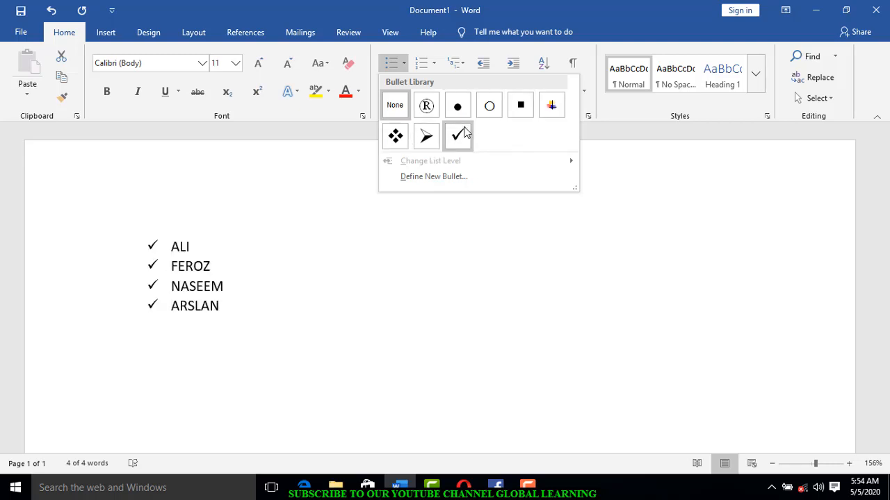
pyautogui.click(435, 134)
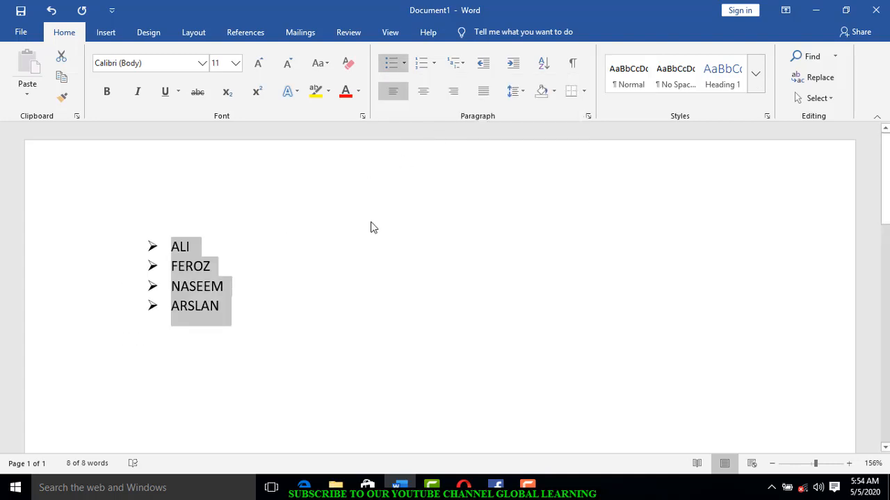
# Demote the second list item to list level 2 with the hollow-circle bullet.
pyautogui.click(404, 65)
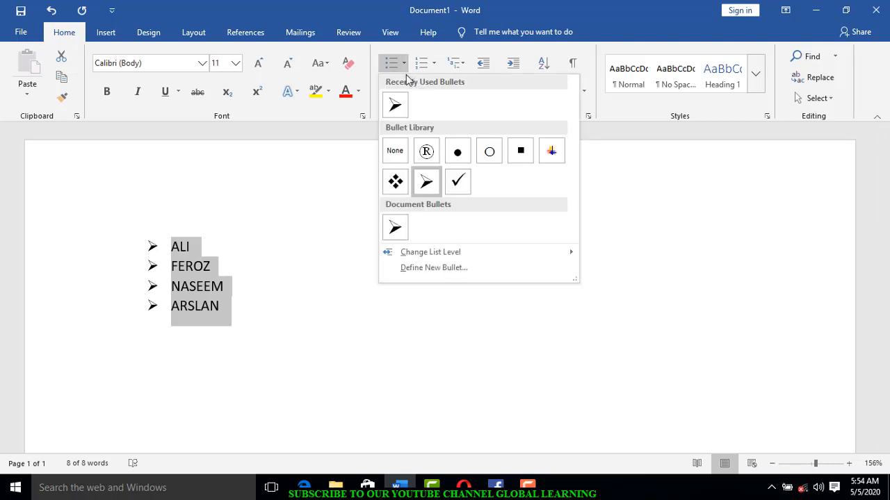
pyautogui.click(189, 280)
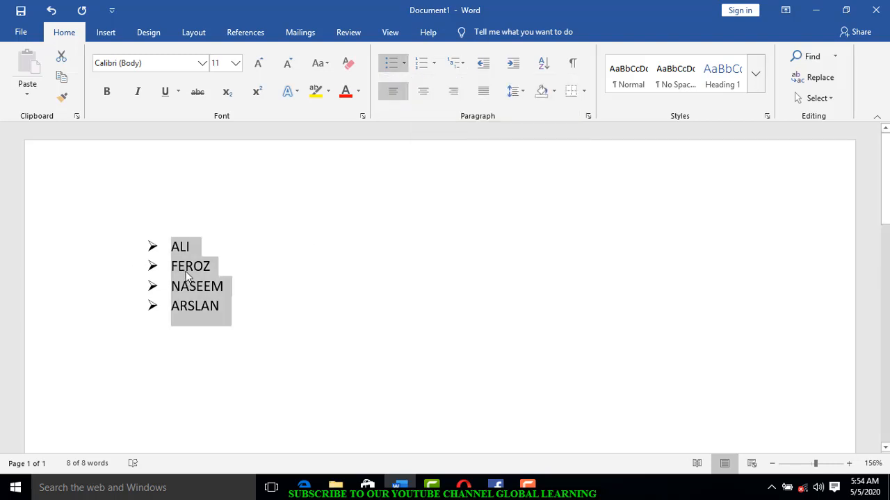
pyautogui.click(186, 273)
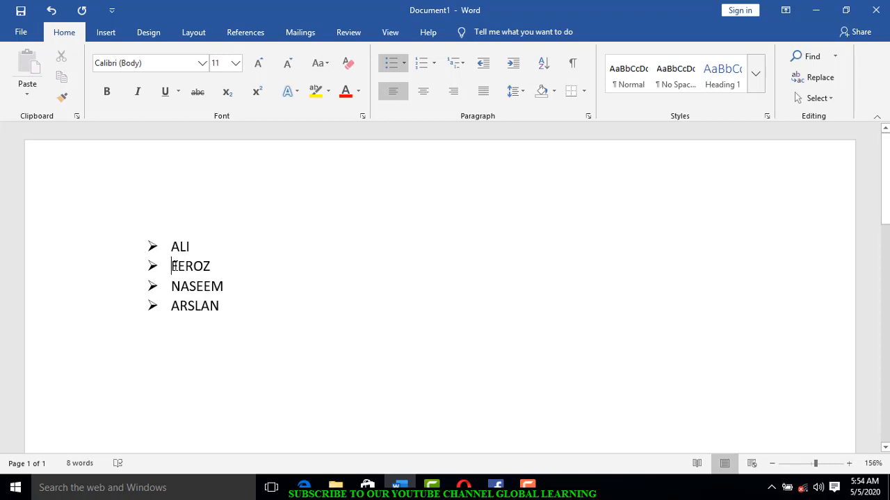
pyautogui.moveTo(174, 266); pyautogui.dragTo(230, 265)
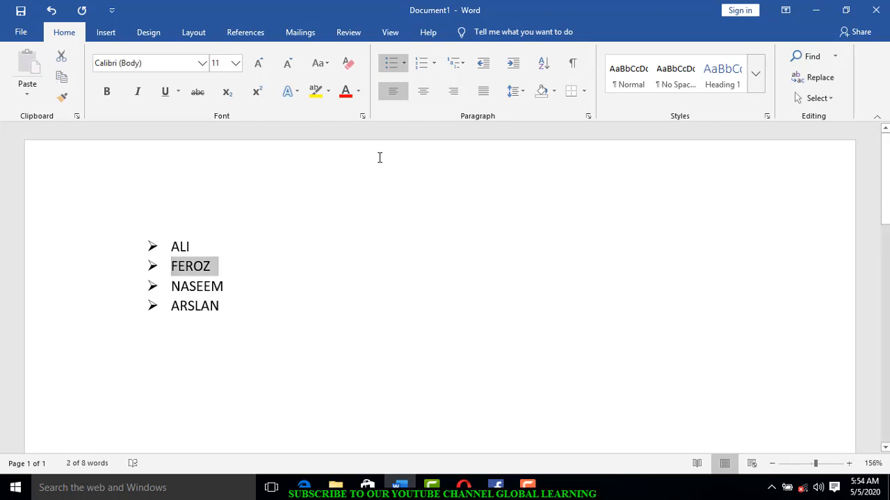
pyautogui.click(405, 63)
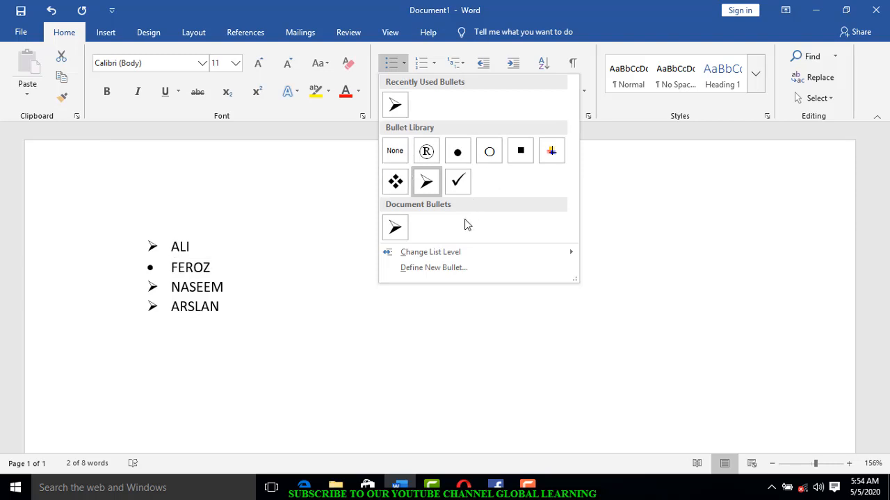
pyautogui.moveTo(458, 252)
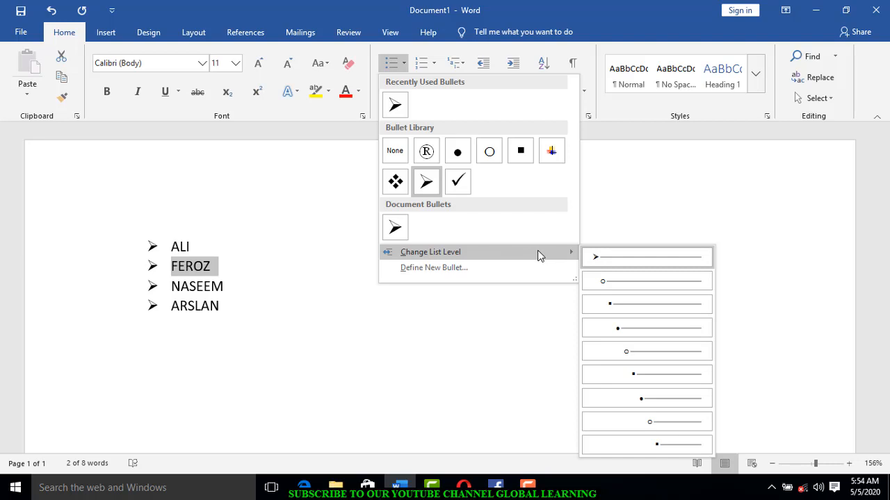
pyautogui.click(614, 280)
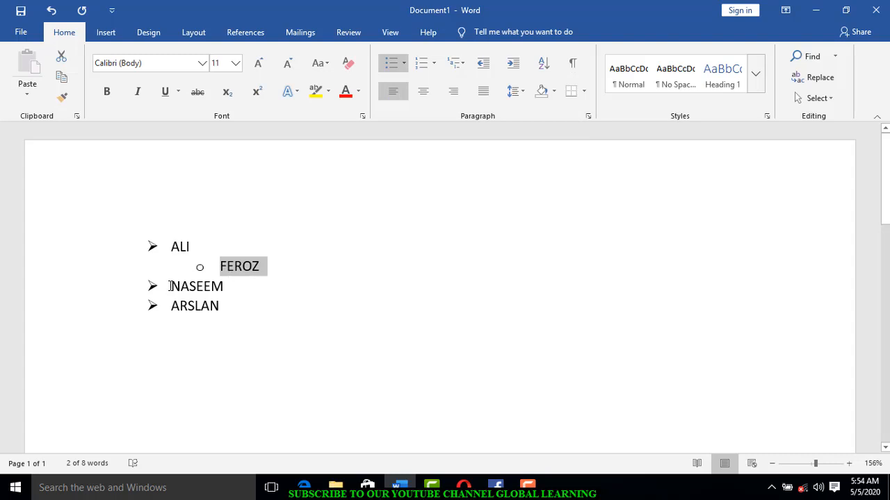
# Demote the third list item to list level 3 with the square bullet.
pyautogui.moveTo(169, 285); pyautogui.dragTo(232, 286)
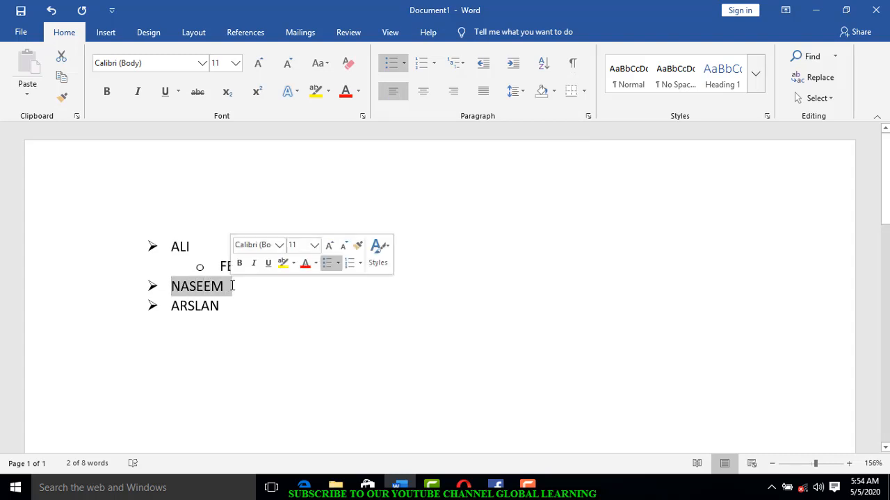
pyautogui.click(404, 64)
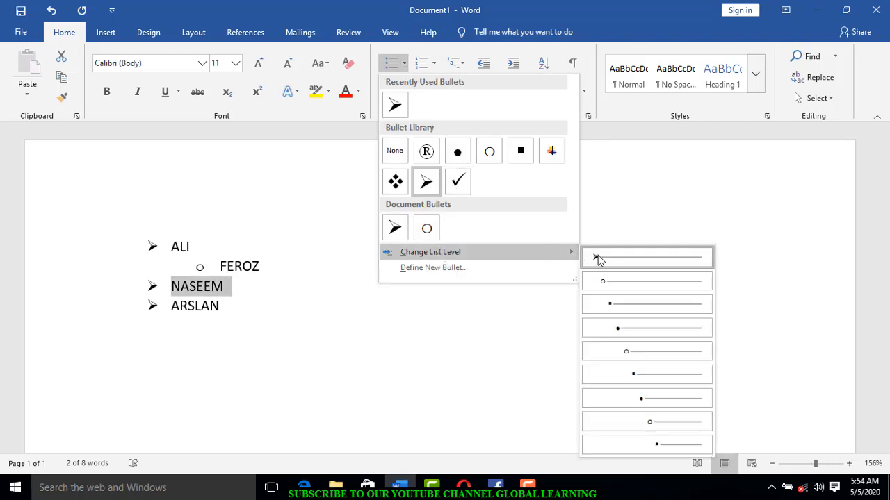
pyautogui.click(614, 296)
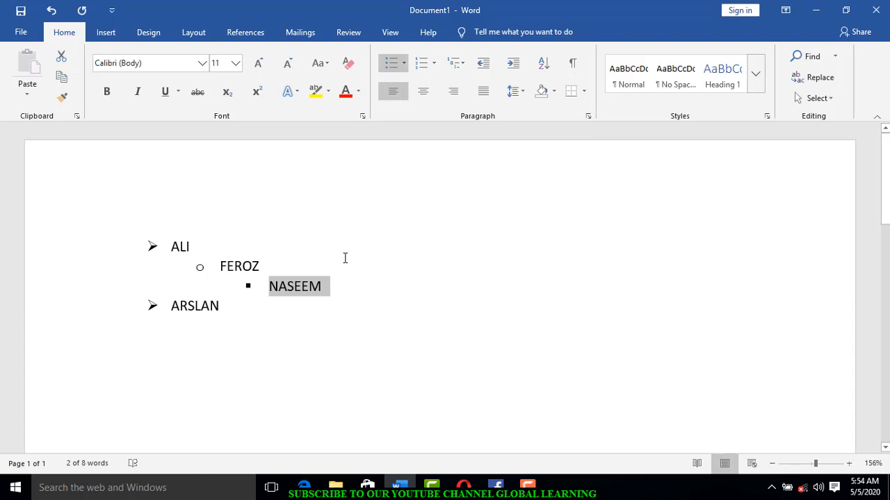
# Undo the list level changes of the second and third items.
pyautogui.hotkey('ctrl', 'z')
pyautogui.hotkey('ctrl', 'z')
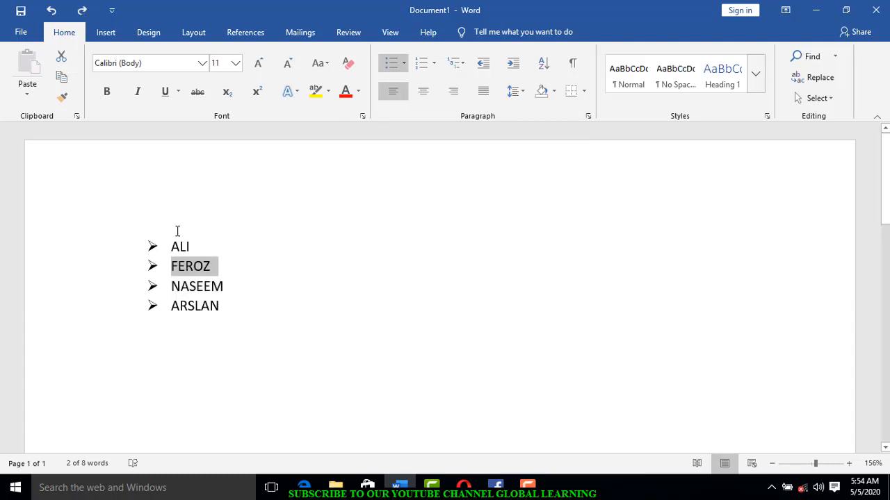
# Select the whole list and define a new bullet using the hollow right-arrow symbol, Wingdings character 240.
pyautogui.hotkey('ctrl', 'a')
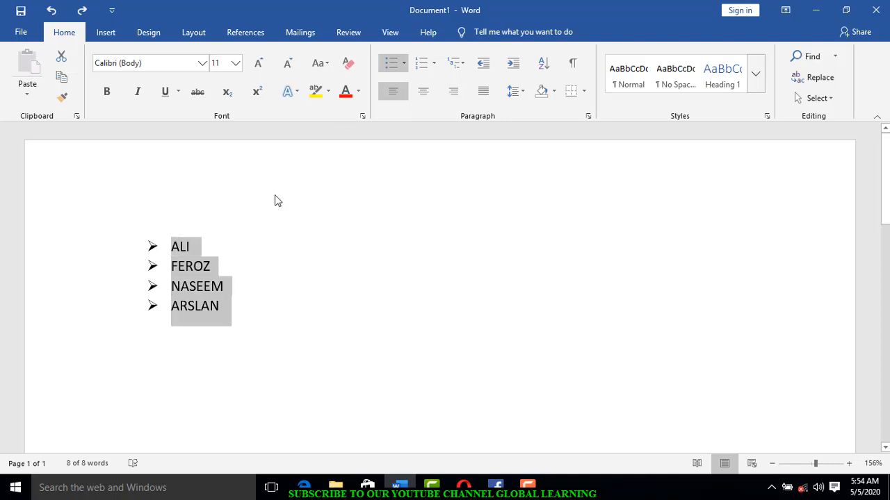
pyautogui.click(404, 63)
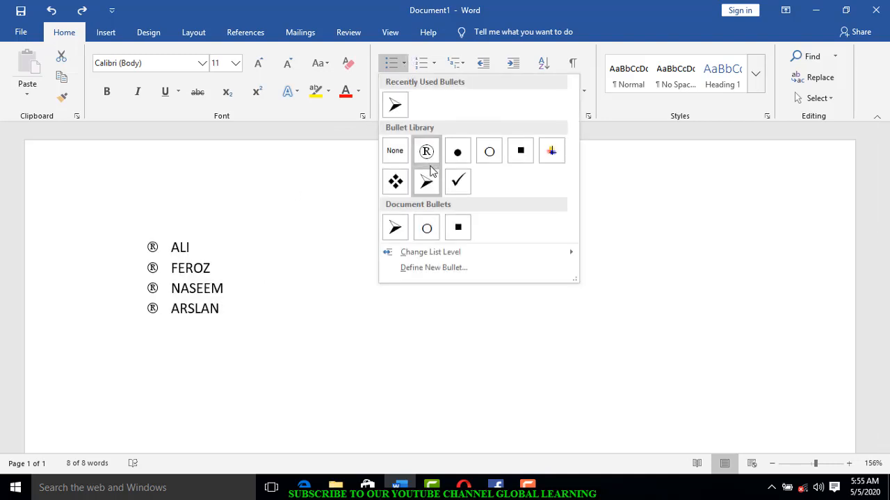
pyautogui.click(452, 271)
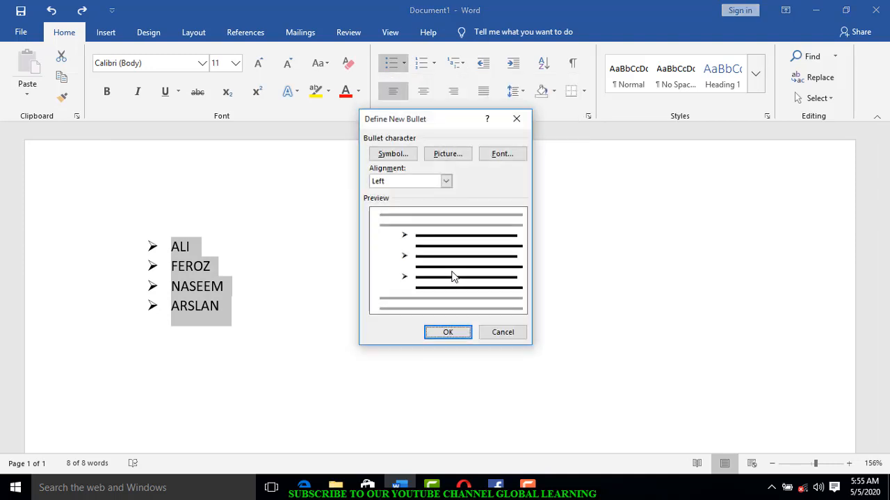
pyautogui.click(402, 162)
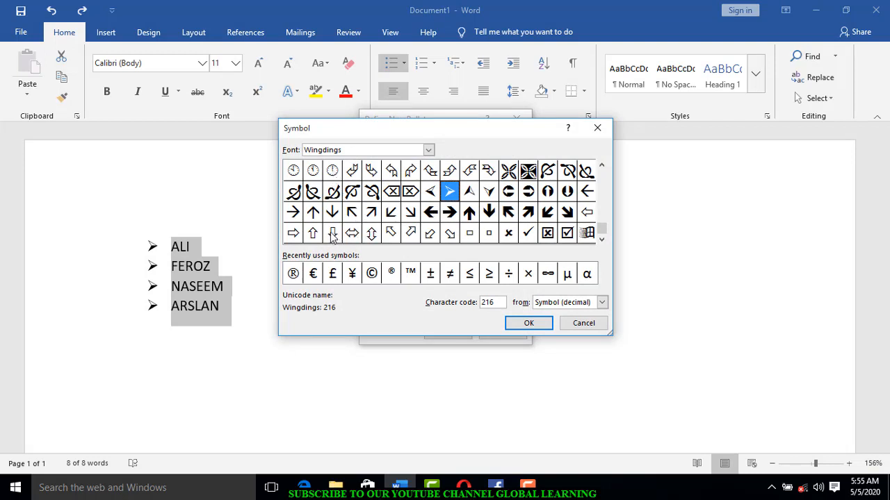
pyautogui.click(293, 234)
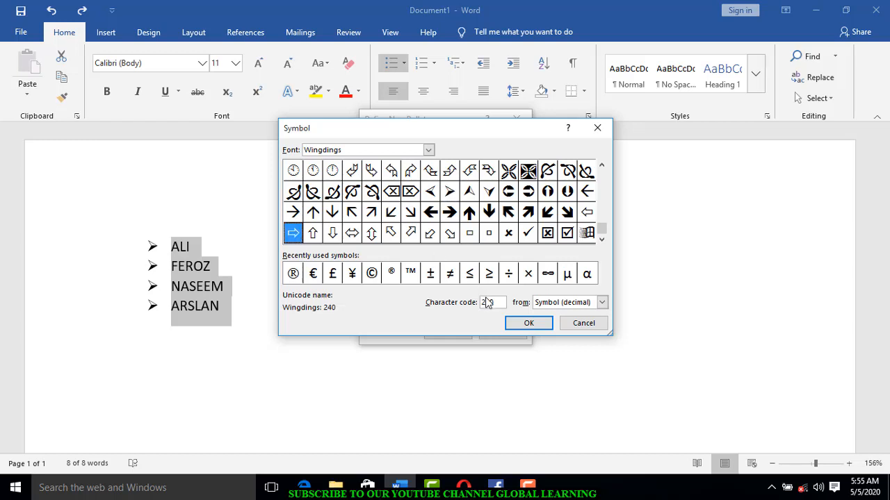
pyautogui.click(526, 323)
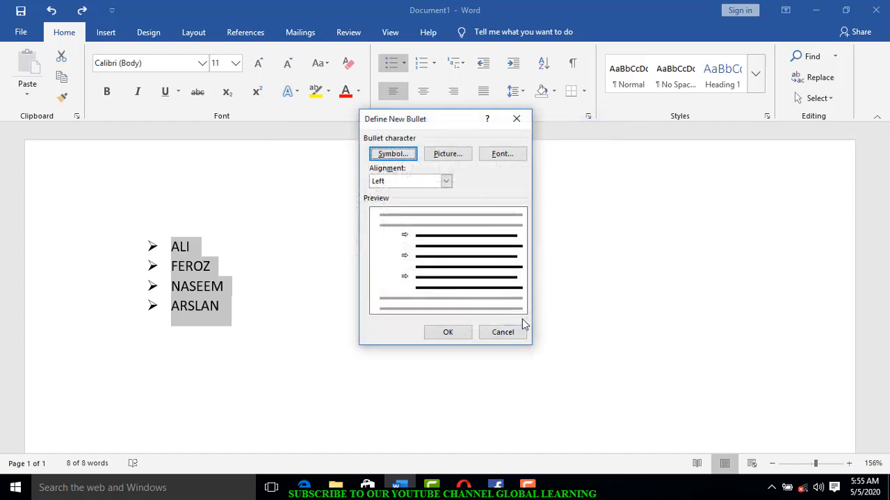
# Format the new bullet with a green font colour and a red double underline, and apply it to the list.
pyautogui.click(502, 155)
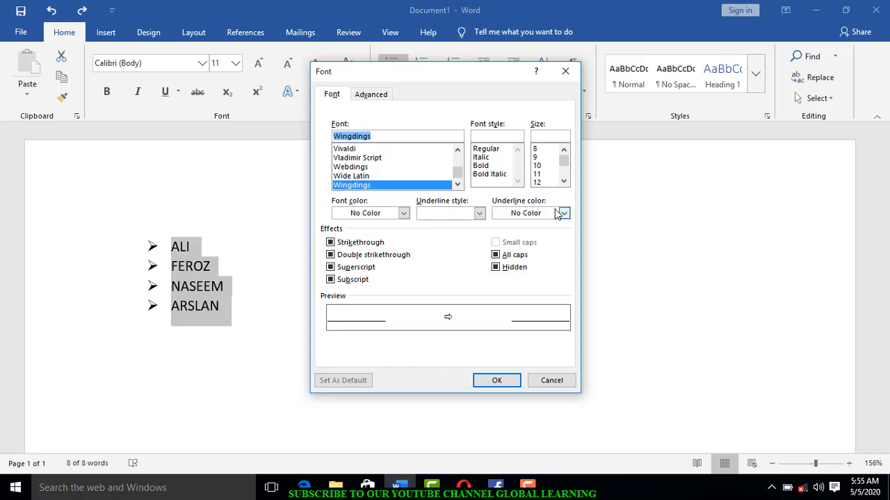
pyautogui.click(402, 214)
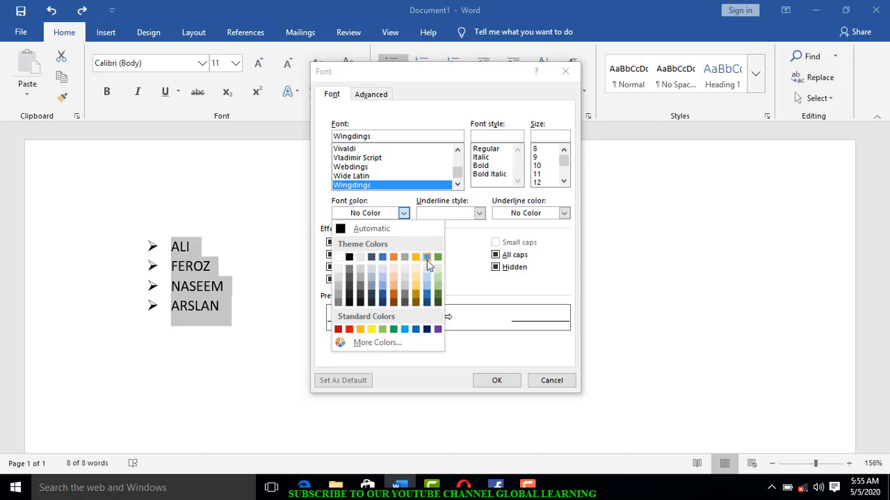
pyautogui.click(438, 258)
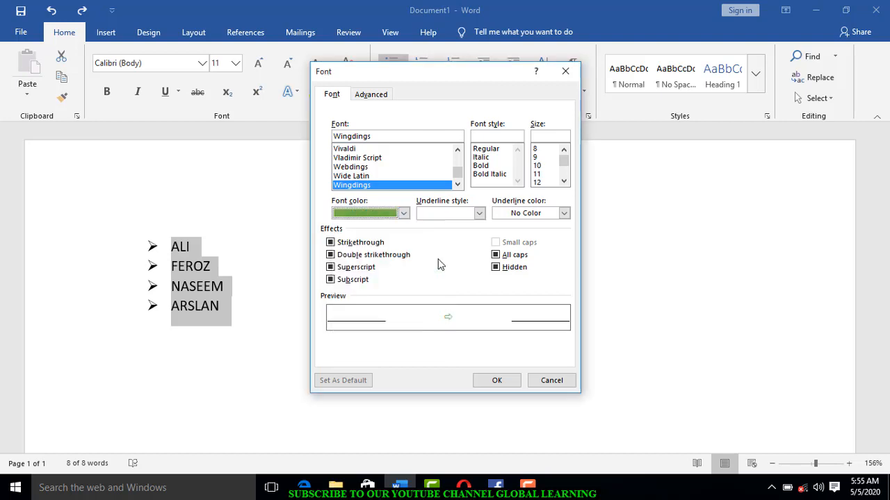
pyautogui.click(479, 214)
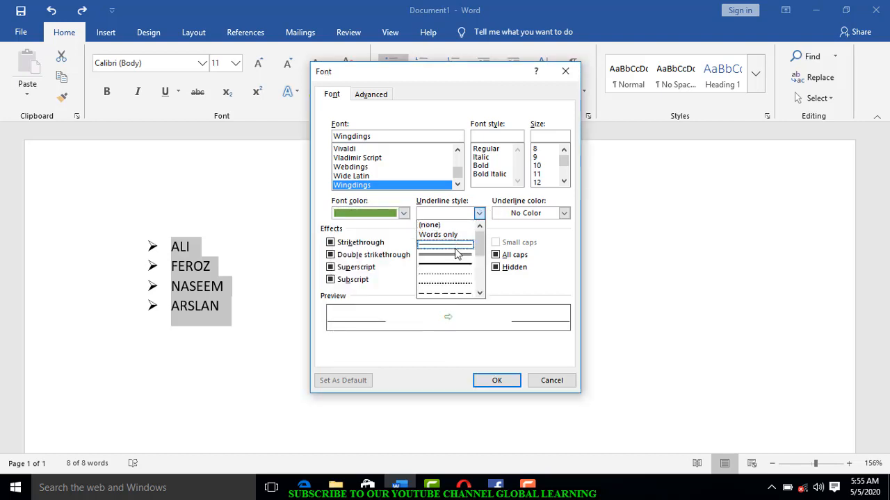
pyautogui.click(455, 255)
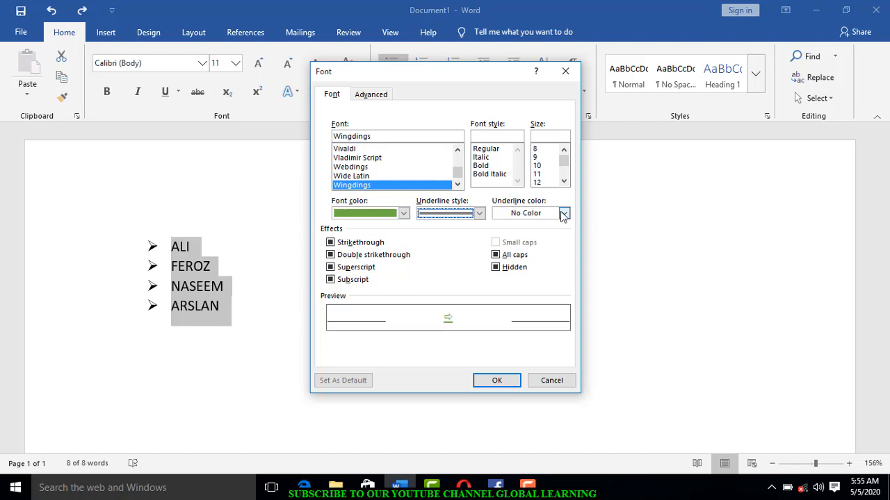
pyautogui.click(564, 213)
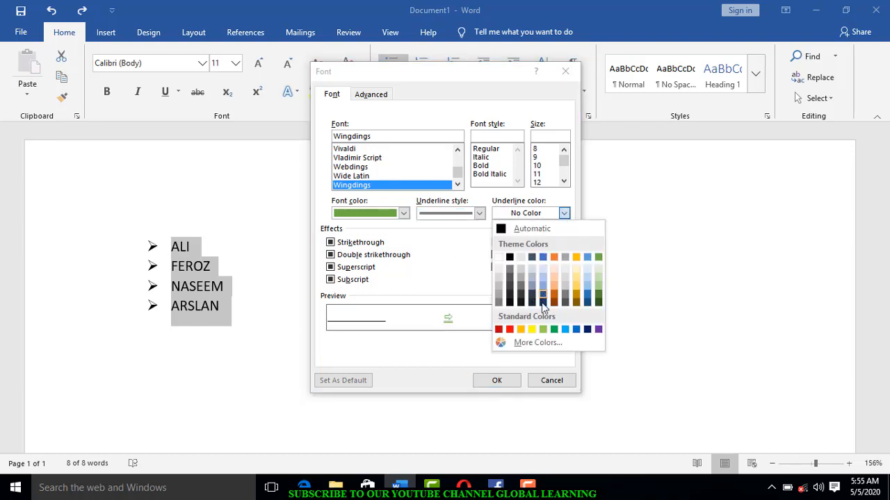
pyautogui.click(510, 329)
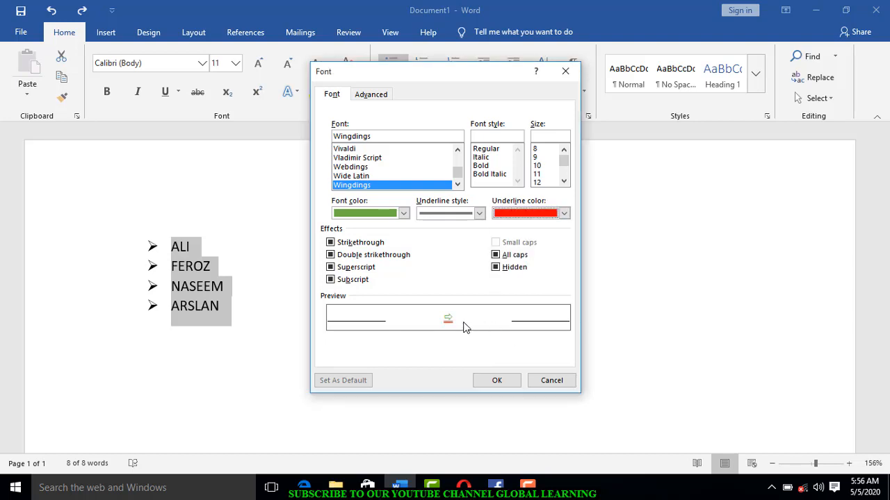
pyautogui.click(503, 380)
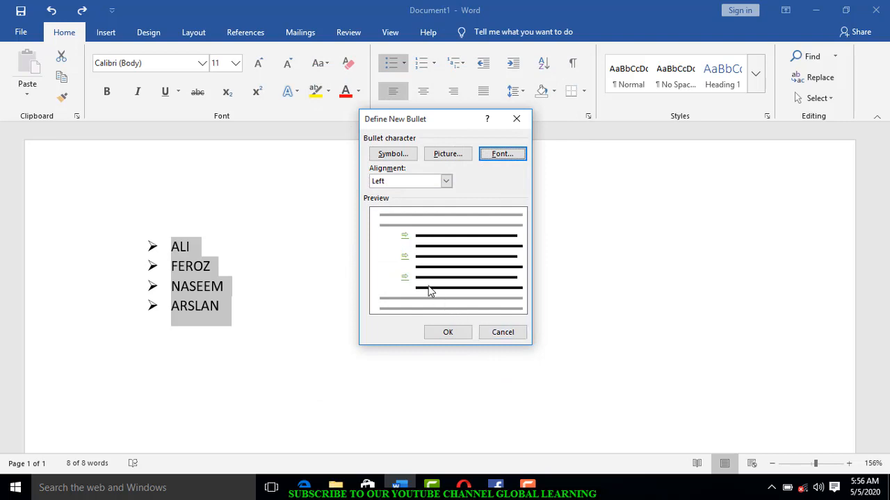
pyautogui.click(448, 334)
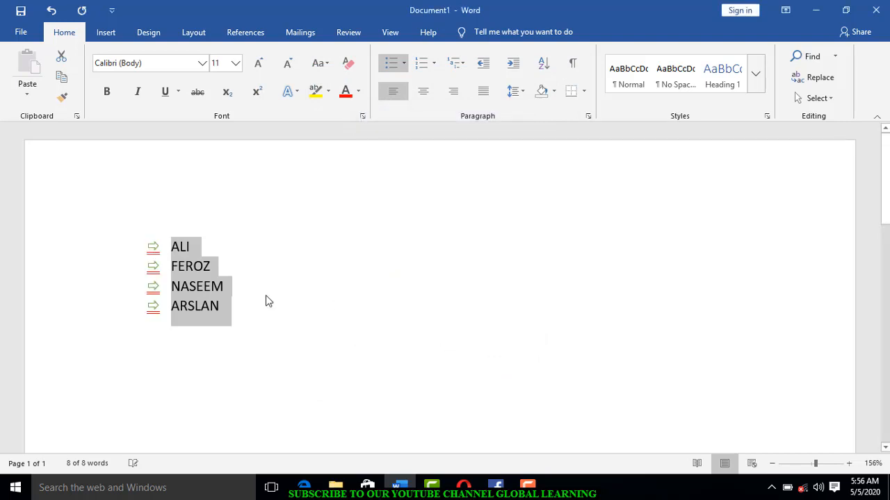
# Start defining a new bullet from a picture for the selected list, working offline to browse the computer's files.
pyautogui.click(404, 64)
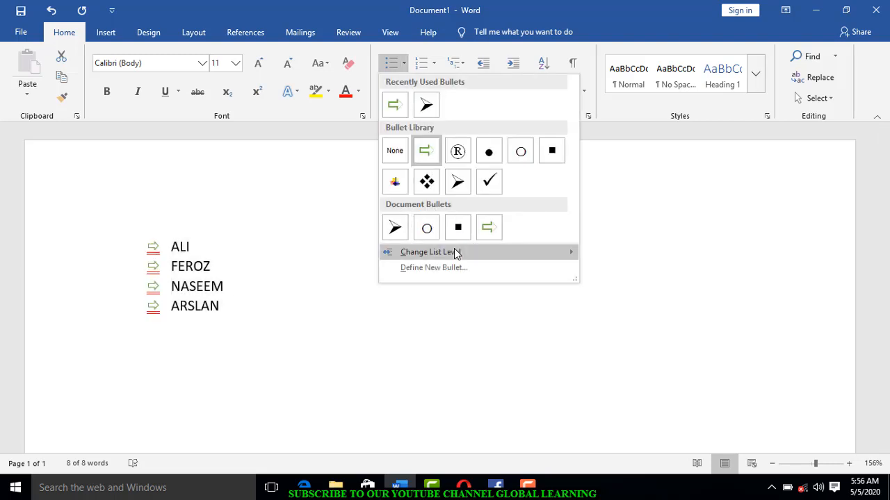
pyautogui.click(484, 271)
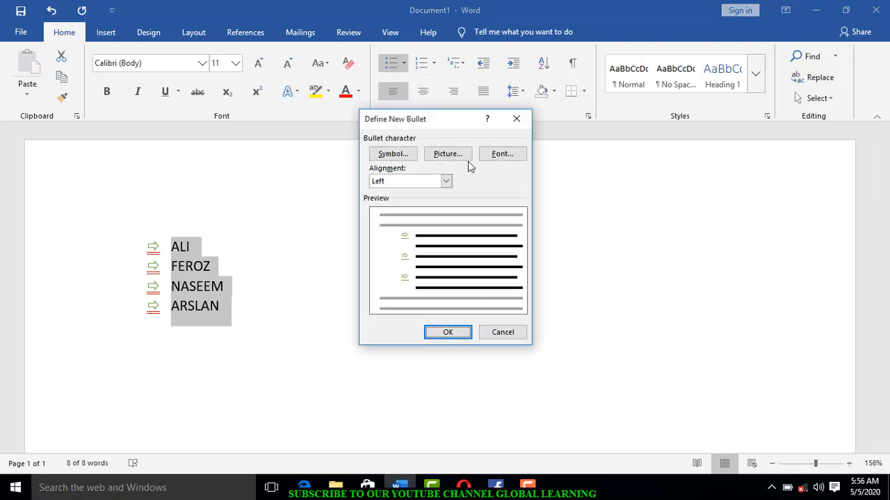
pyautogui.click(448, 155)
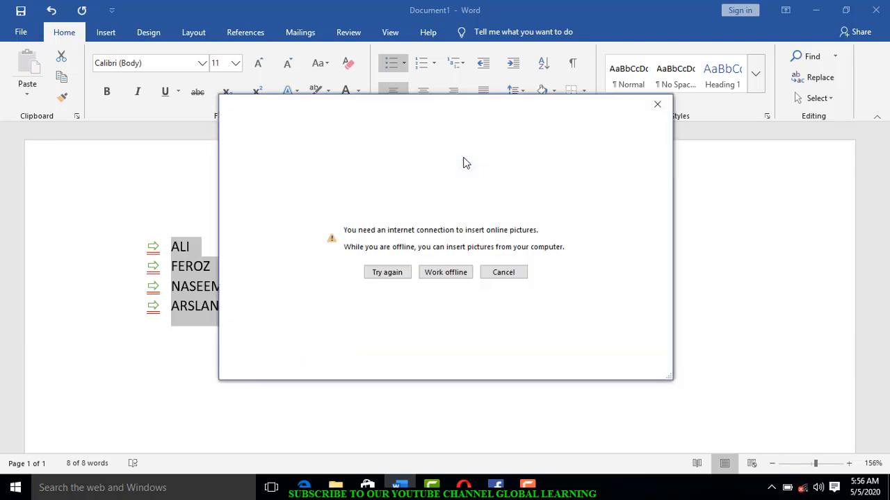
pyautogui.click(450, 274)
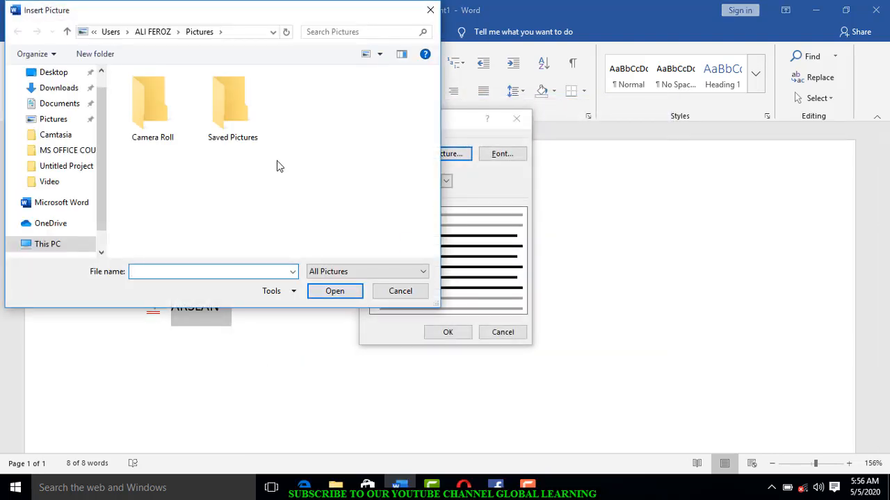
# Look for a bullet picture in the Camera Roll, Saved Pictures, Untitled Project and Pictures folders.
pyautogui.doubleClick(169, 121)
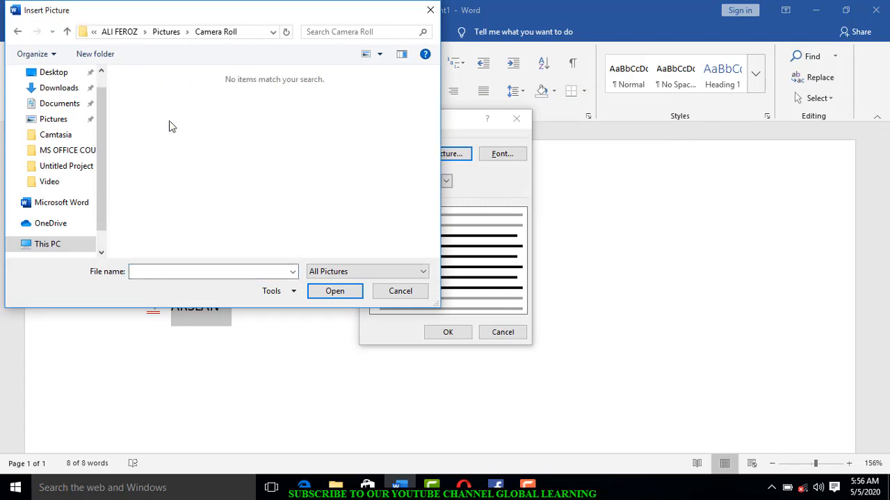
pyautogui.click(18, 32)
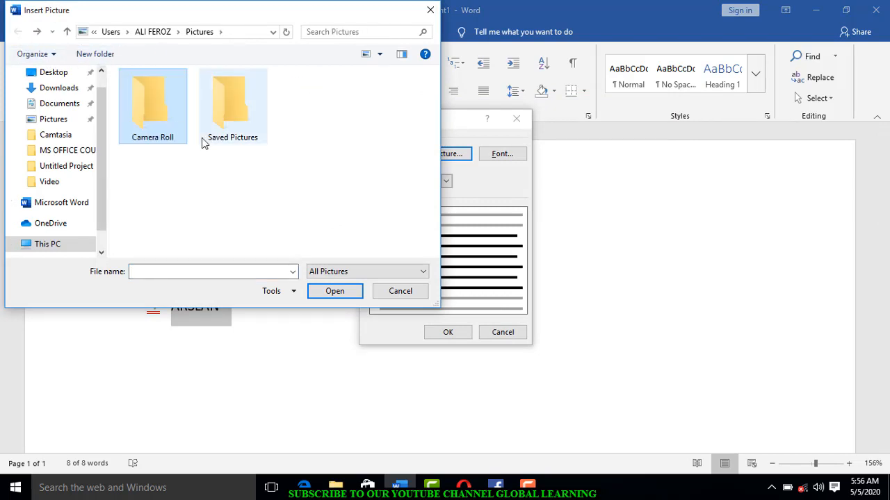
pyautogui.doubleClick(221, 126)
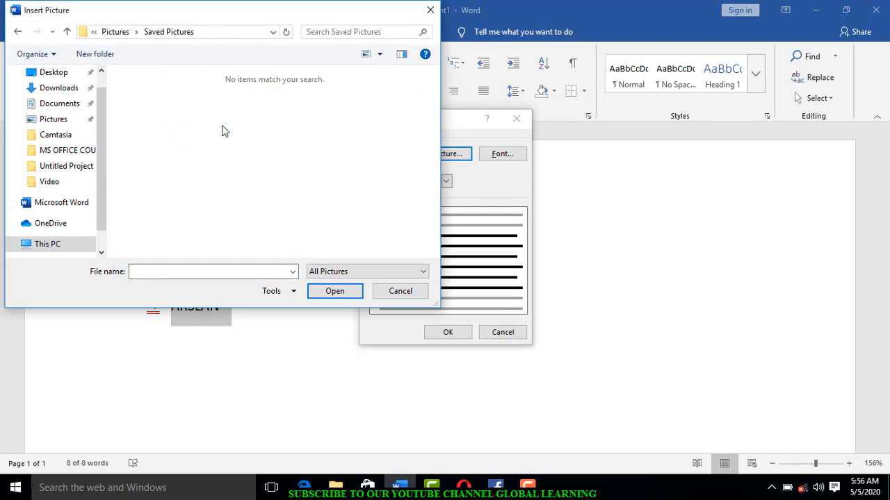
pyautogui.click(73, 165)
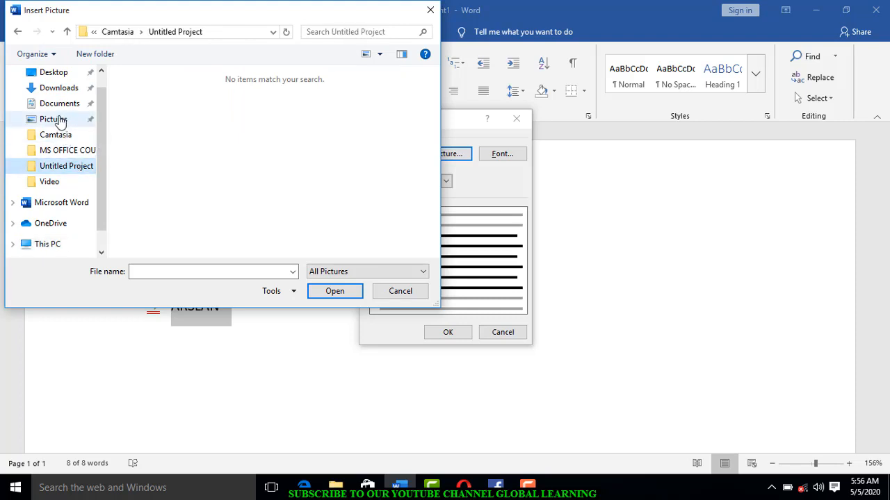
pyautogui.click(61, 120)
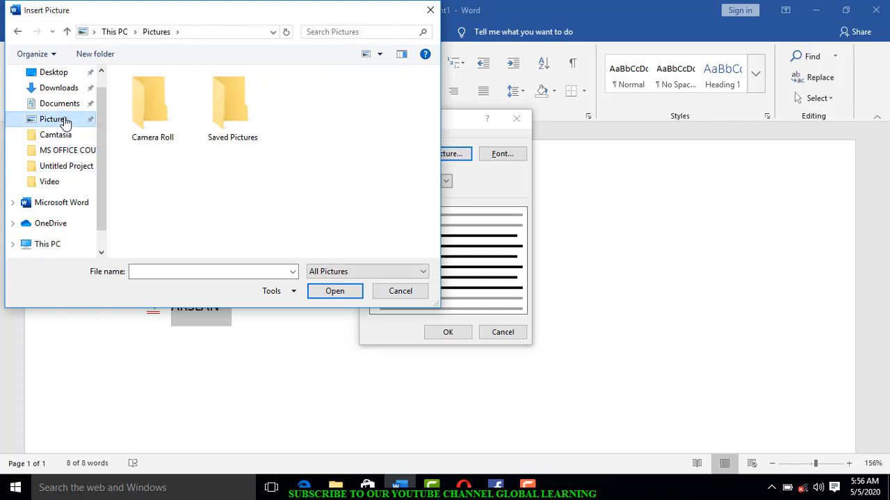
# Insert picture 20200320_161100 from the DCIM\DCIM\Camera folder on Local Disk (D:) as the bullet and apply it to the list.
pyautogui.click(67, 243)
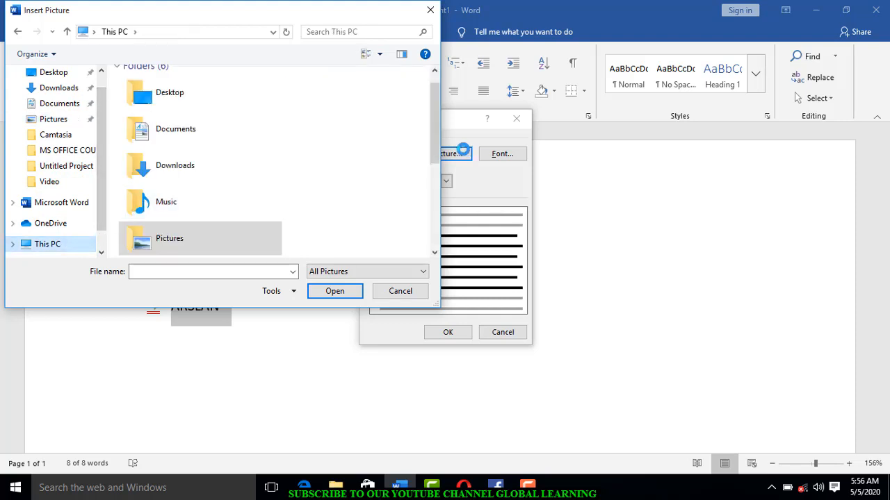
pyautogui.moveTo(436, 149); pyautogui.dragTo(446, 212)
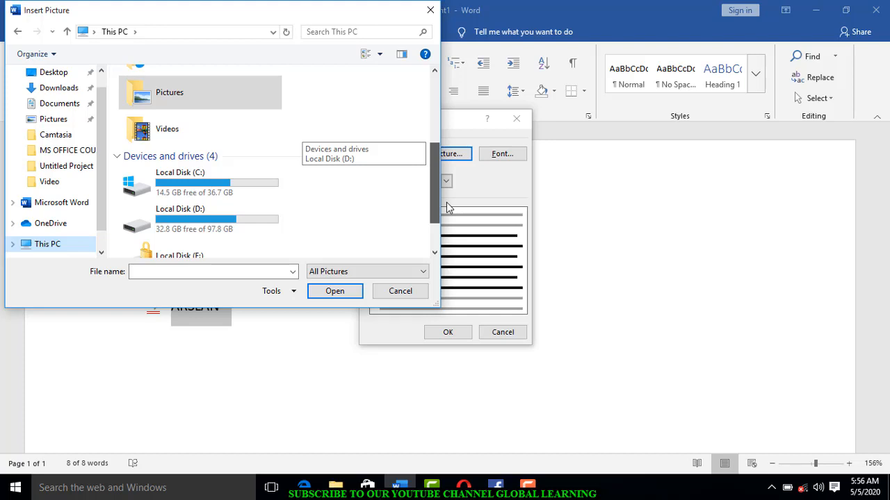
pyautogui.doubleClick(265, 219)
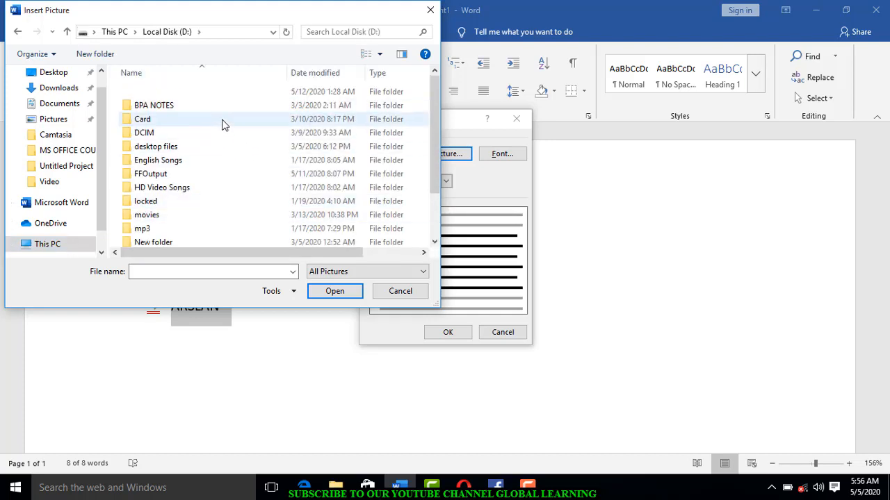
pyautogui.doubleClick(224, 134)
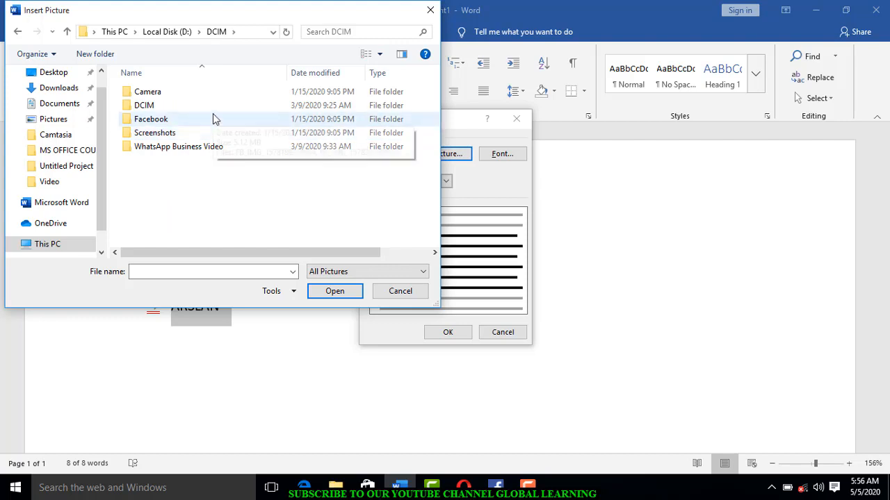
pyautogui.doubleClick(213, 105)
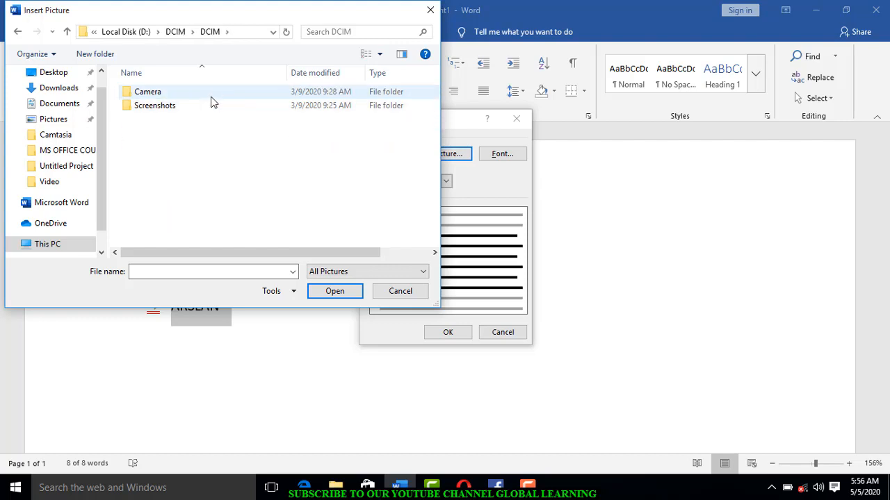
pyautogui.doubleClick(212, 96)
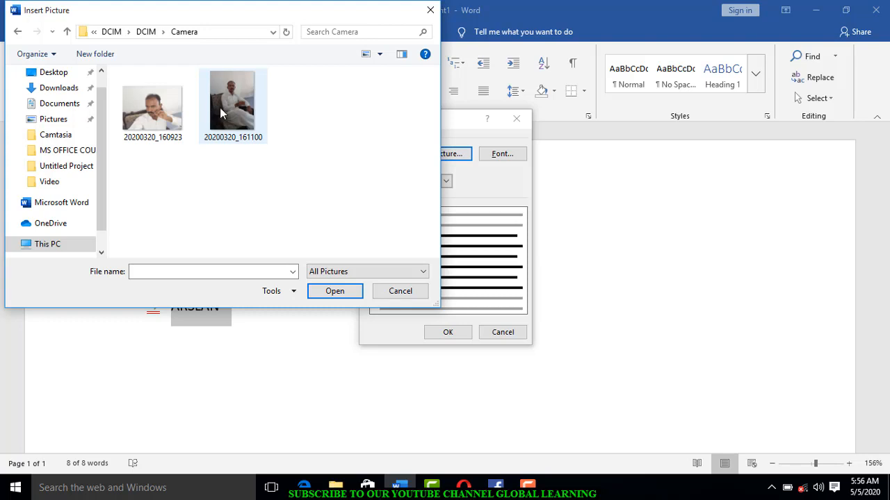
pyautogui.click(220, 108)
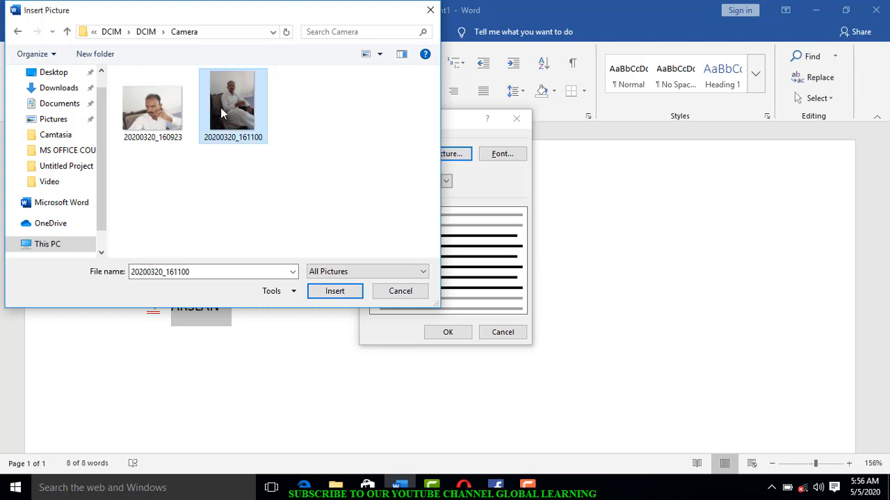
pyautogui.click(333, 292)
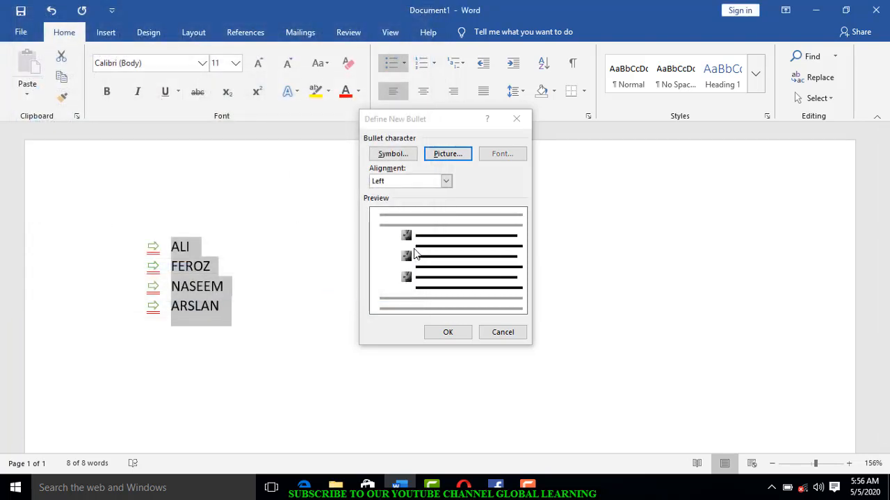
pyautogui.click(448, 333)
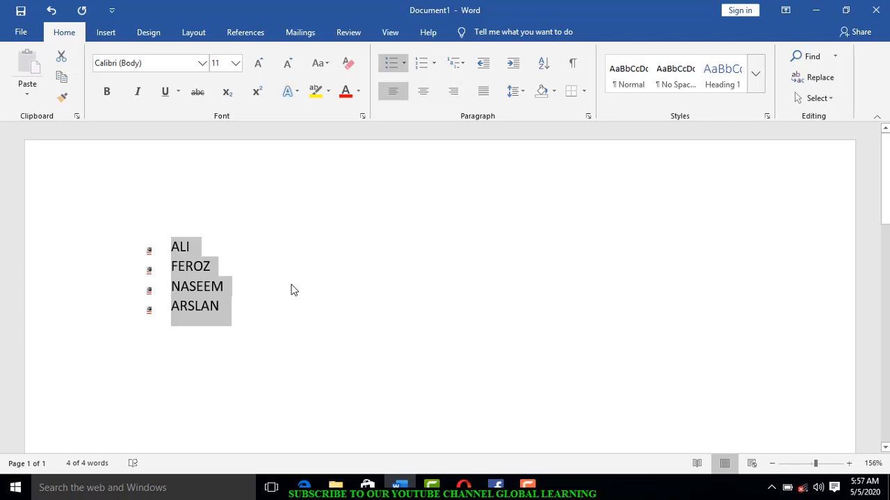
# Remove the picture bullets from the whole list.
pyautogui.click(406, 64)
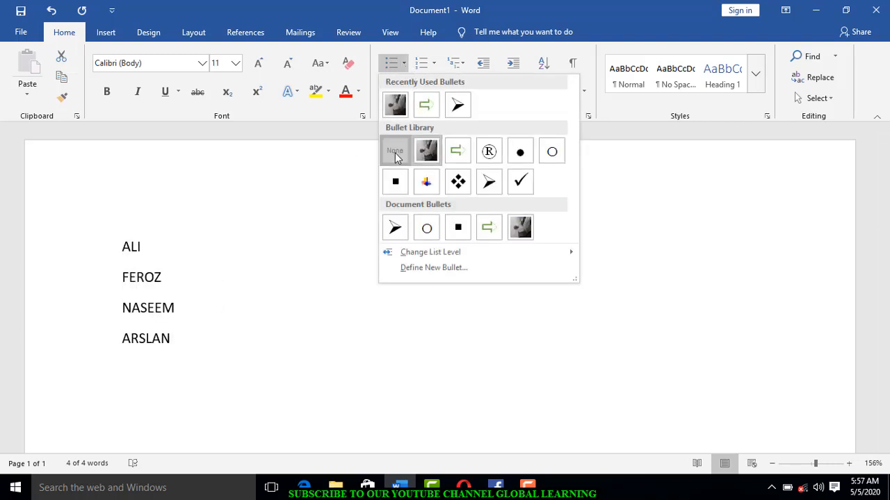
pyautogui.click(395, 151)
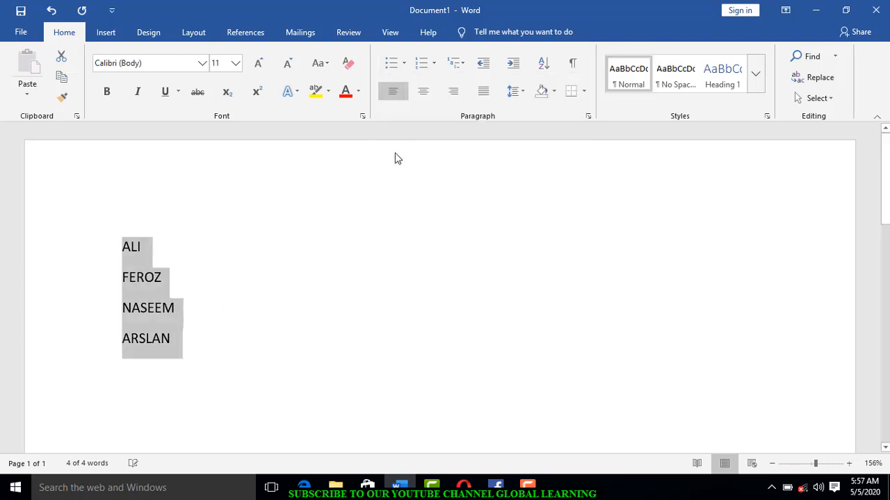
# Start a new number format for the four list items with the prefix PERSON before the number.
pyautogui.click(434, 63)
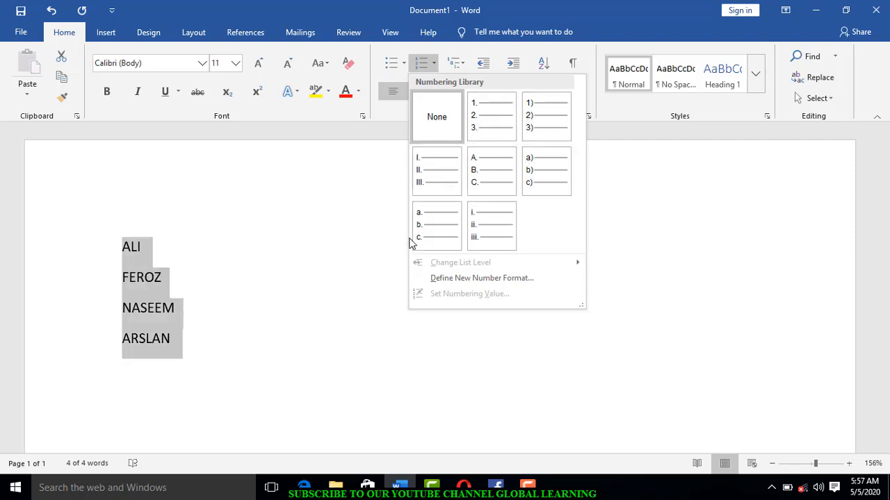
pyautogui.click(472, 280)
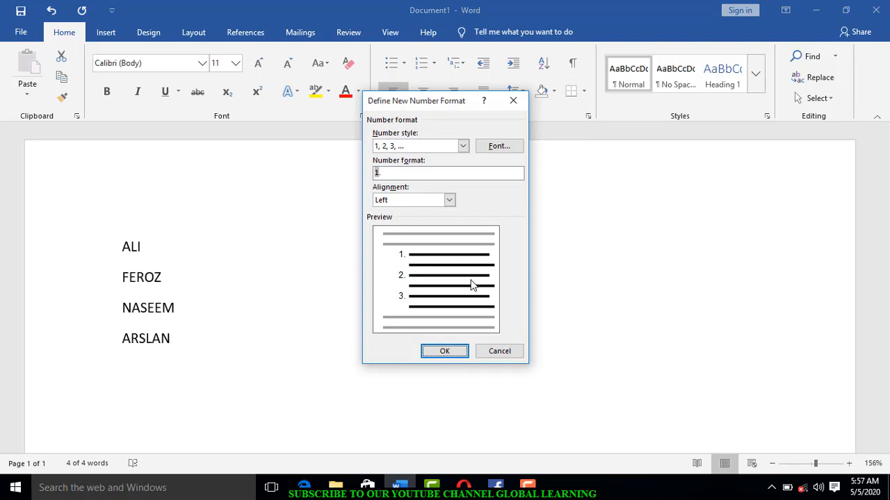
pyautogui.click(401, 172)
pyautogui.write('PERSON')
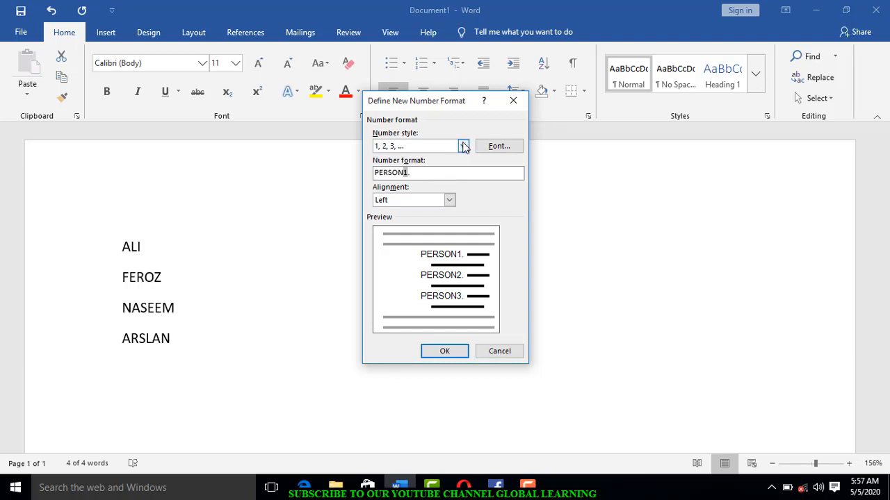
# Try the A, B, C number style, settle on 1st, 2nd, 3rd, and apply the new number format to the list.
pyautogui.click(463, 146)
pyautogui.click(443, 193)
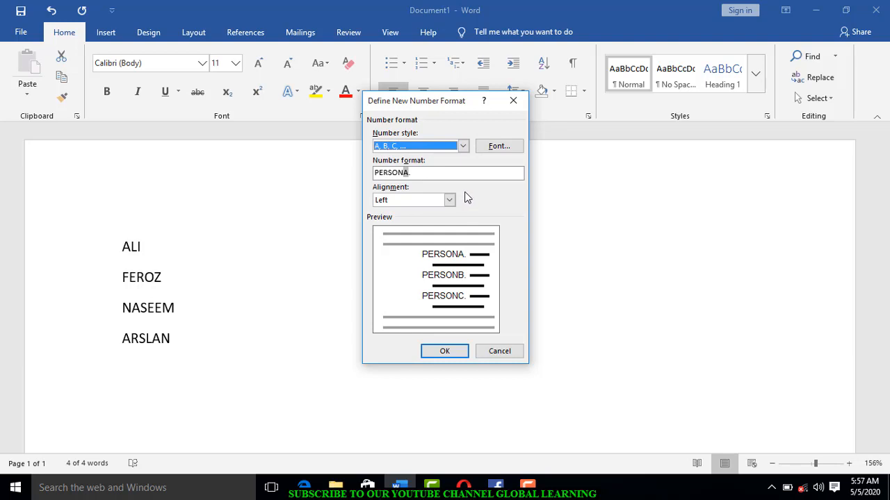
pyautogui.click(463, 145)
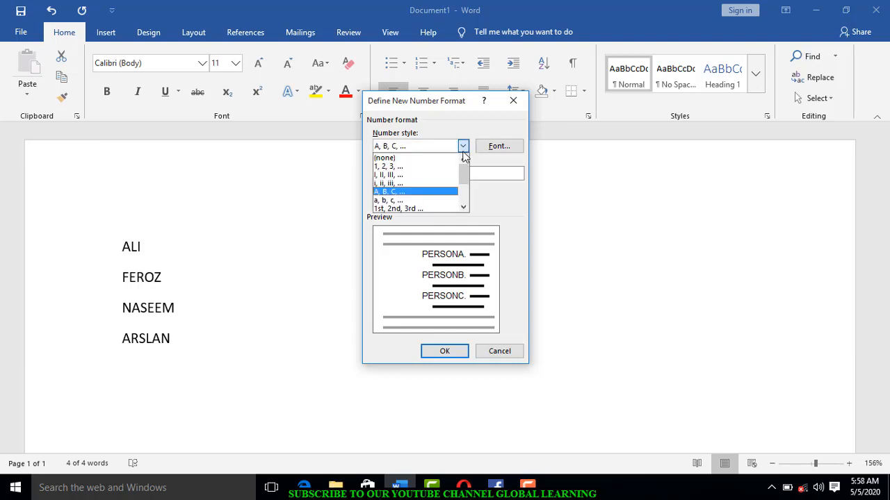
pyautogui.click(433, 209)
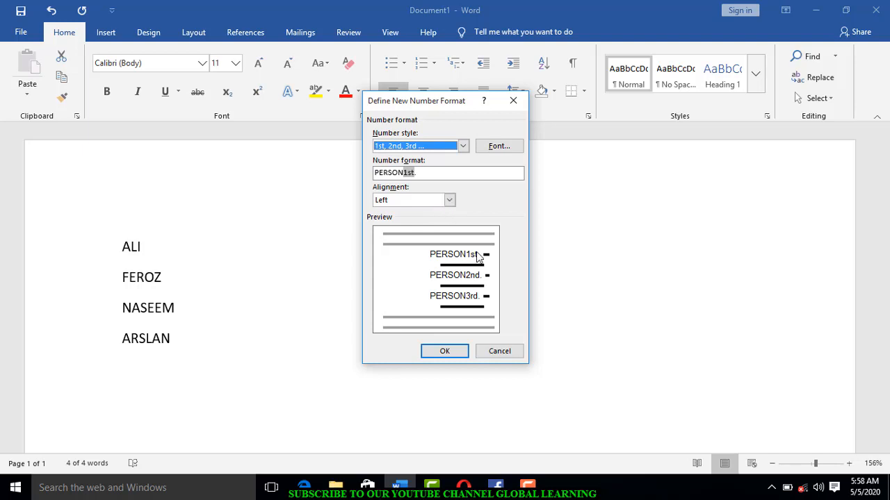
pyautogui.click(448, 350)
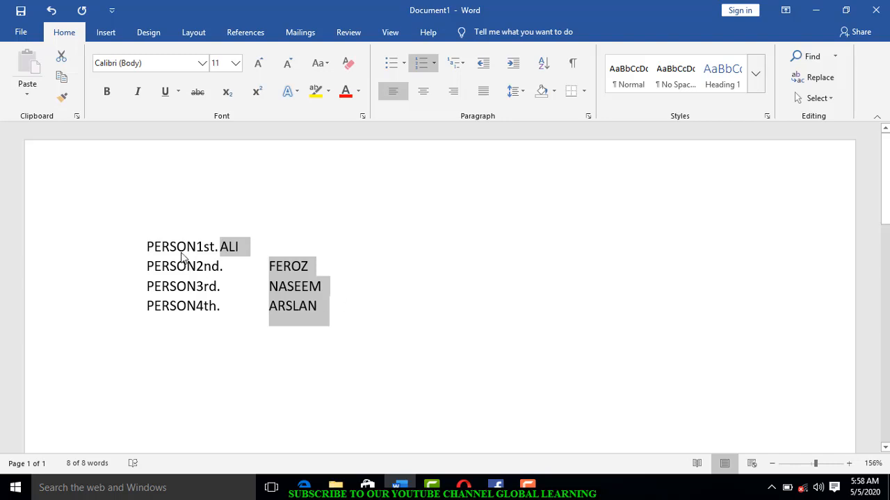
# Undo the PERSON numbering and number the list with the 1), 2), 3) format.
pyautogui.hotkey('ctrl', 'z')
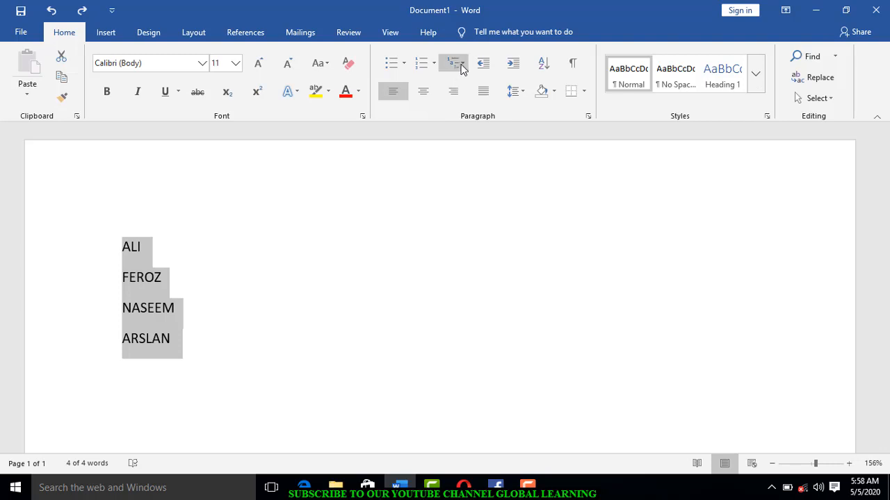
pyautogui.click(433, 64)
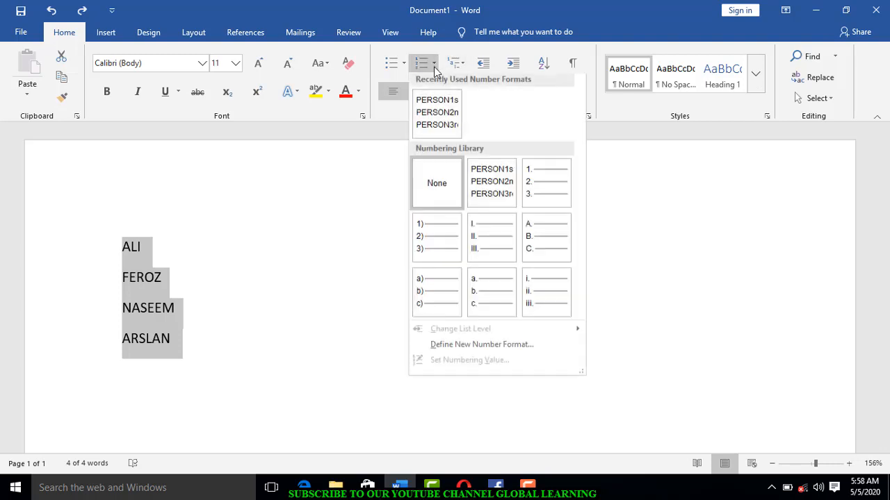
pyautogui.click(447, 250)
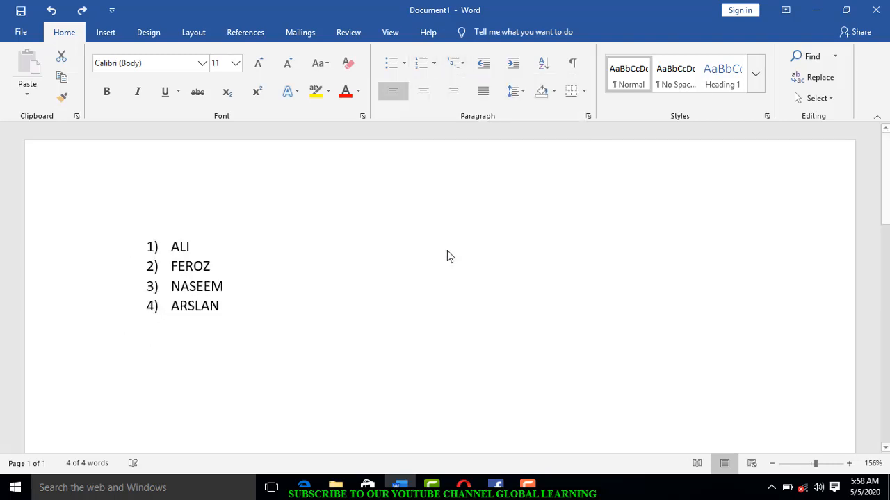
# Examine the multilevel list levels and the settings for defining a new list style, leaving without creating one.
pyautogui.click(464, 64)
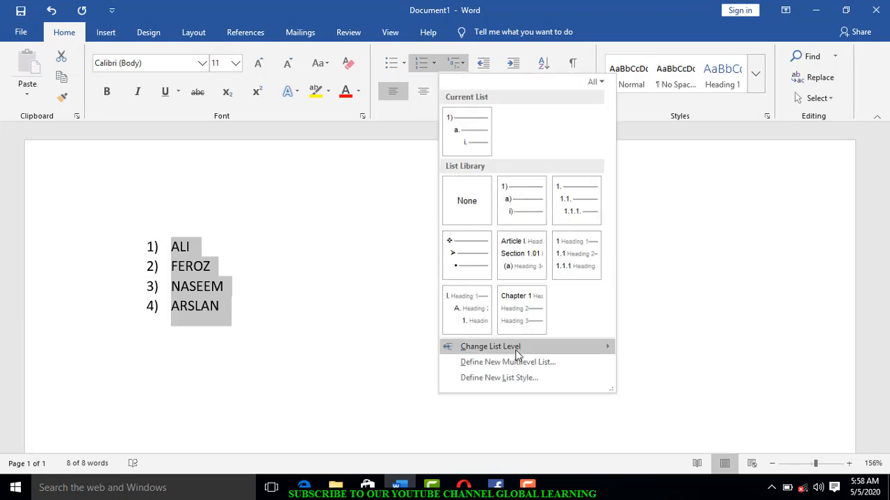
pyautogui.moveTo(463, 355)
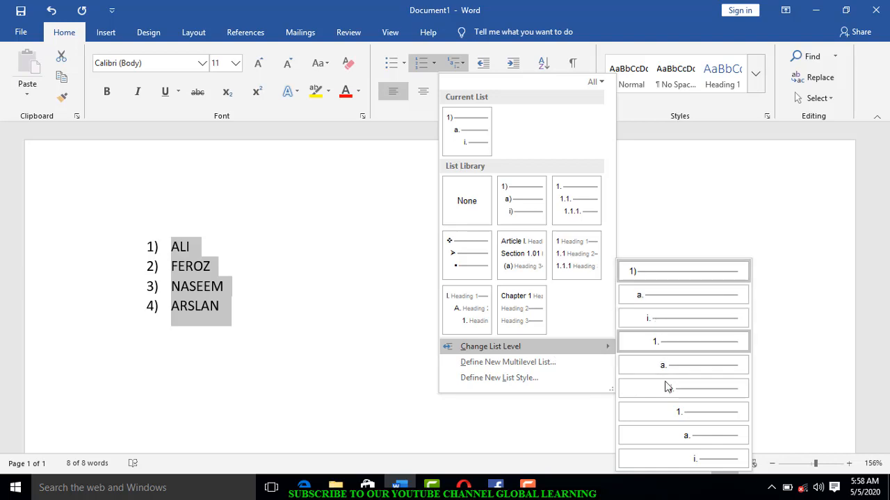
pyautogui.click(537, 382)
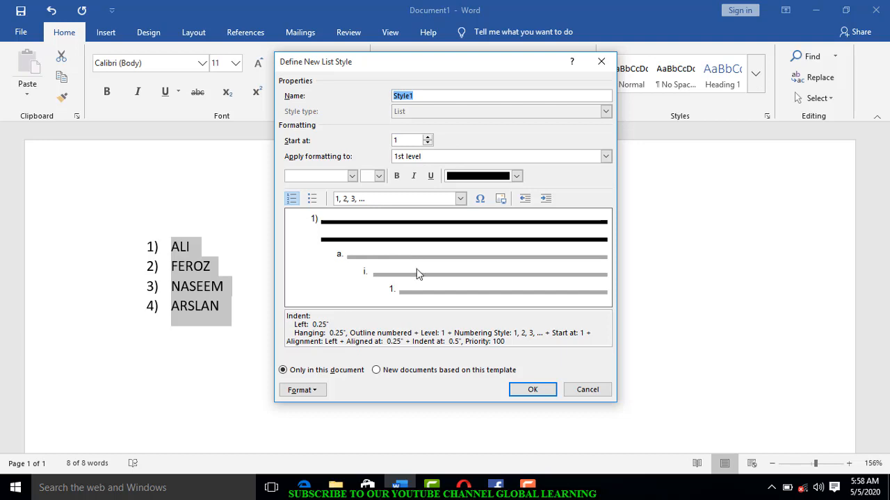
pyautogui.click(438, 203)
pyautogui.click(603, 62)
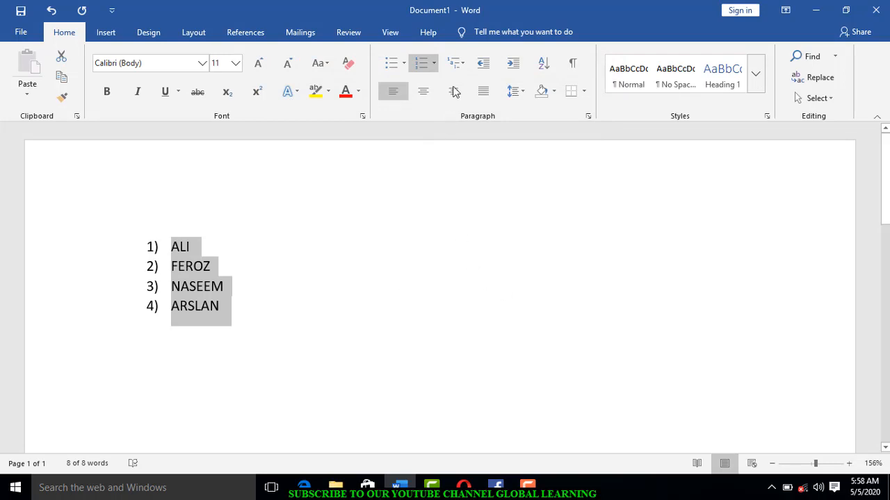
pyautogui.click(462, 64)
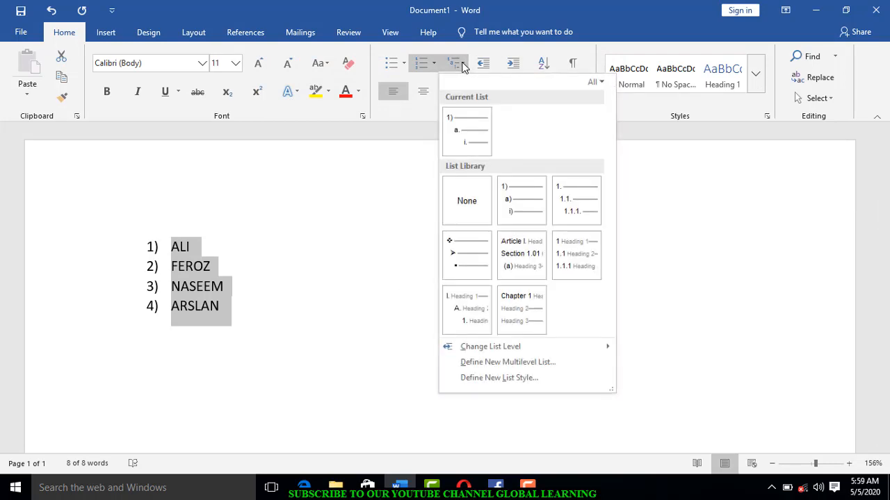
pyautogui.click(462, 64)
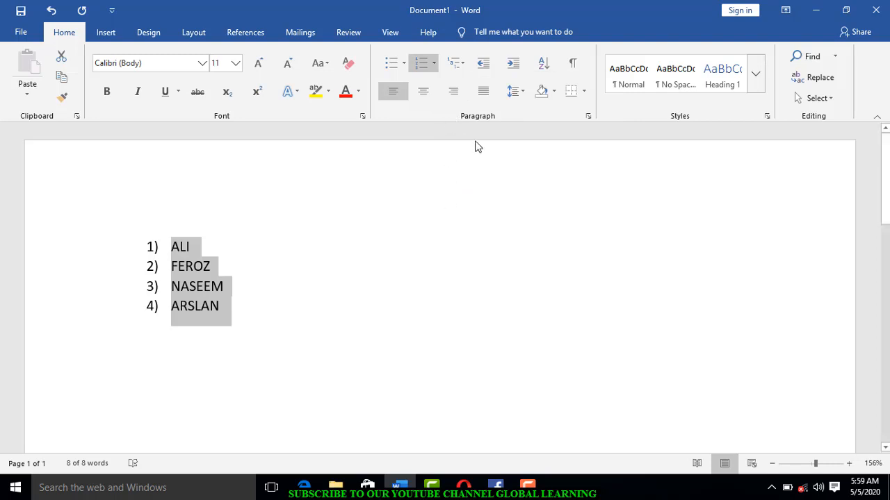
# Decrease the indent of the selected four-item numbered list by one level.
pyautogui.click(485, 70)
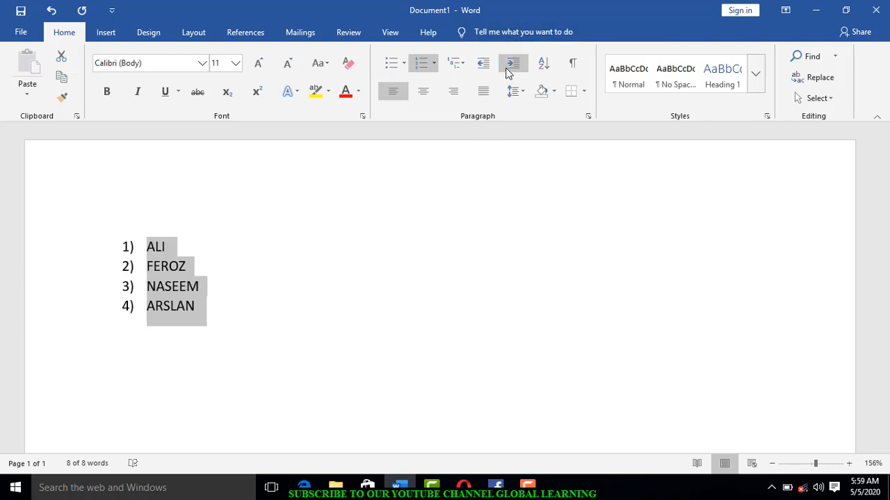
# Try increasing the numbered list's indent by several levels, and decrease it back to the previous indent.
pyautogui.click(508, 72)
pyautogui.click(508, 72)
pyautogui.click(508, 72)
pyautogui.click(508, 73)
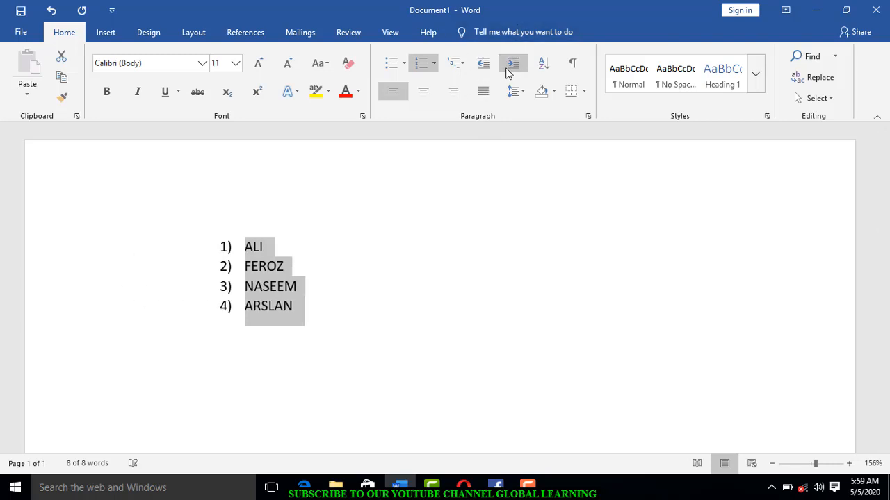
pyautogui.click(508, 72)
pyautogui.click(508, 73)
pyautogui.click(485, 66)
pyautogui.click(485, 66)
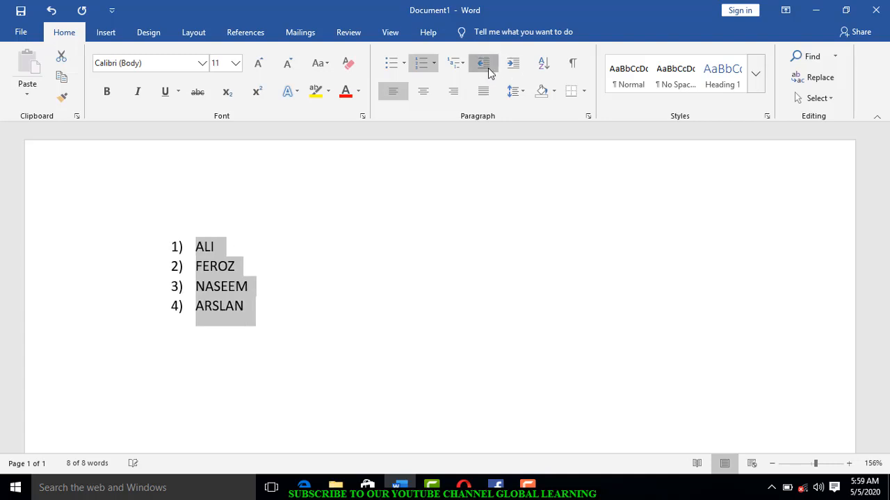
pyautogui.click(485, 66)
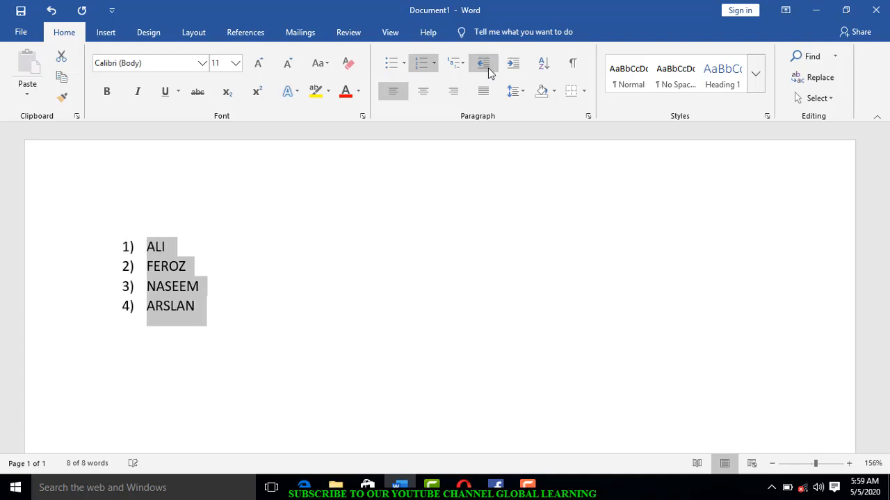
# Sort the selected list items by paragraphs as text in descending order.
pyautogui.click(536, 72)
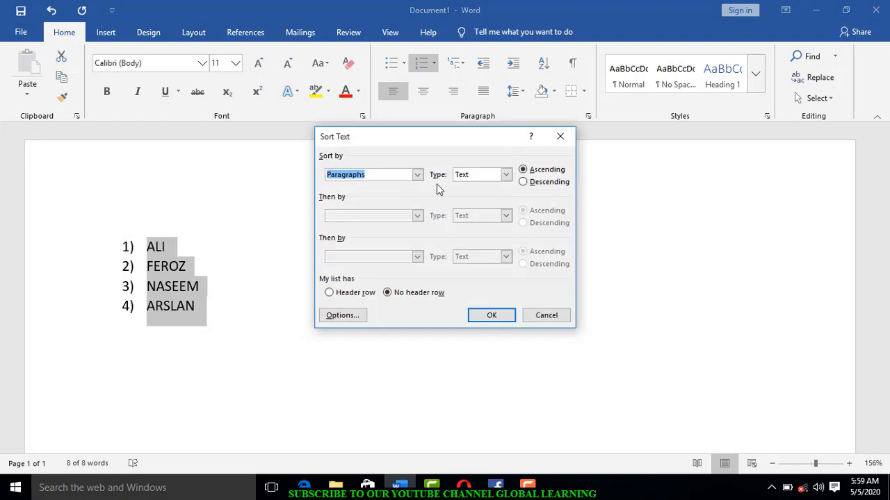
pyautogui.click(524, 182)
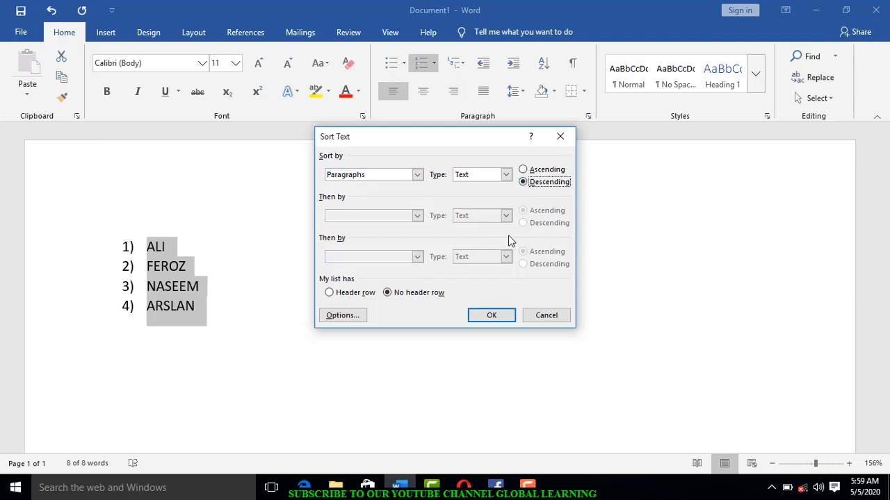
pyautogui.click(501, 317)
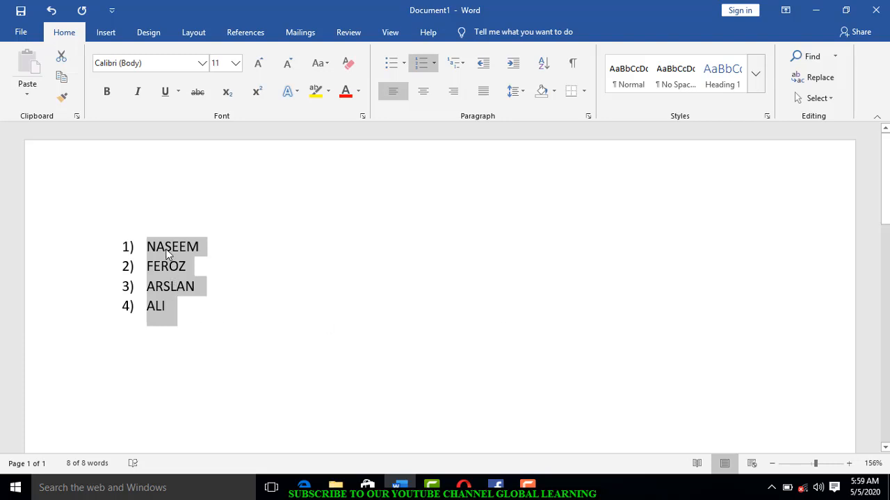
# Sort the selected list items by paragraphs as text in ascending order.
pyautogui.click(544, 64)
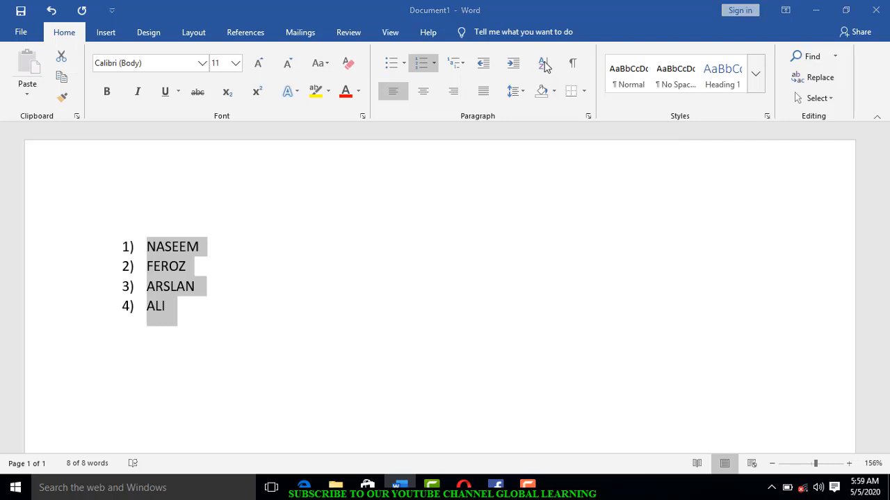
pyautogui.click(535, 170)
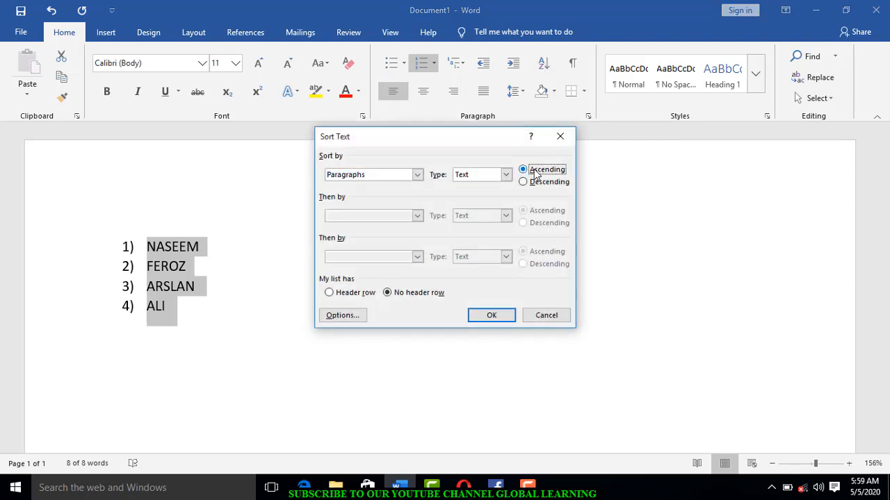
pyautogui.click(508, 314)
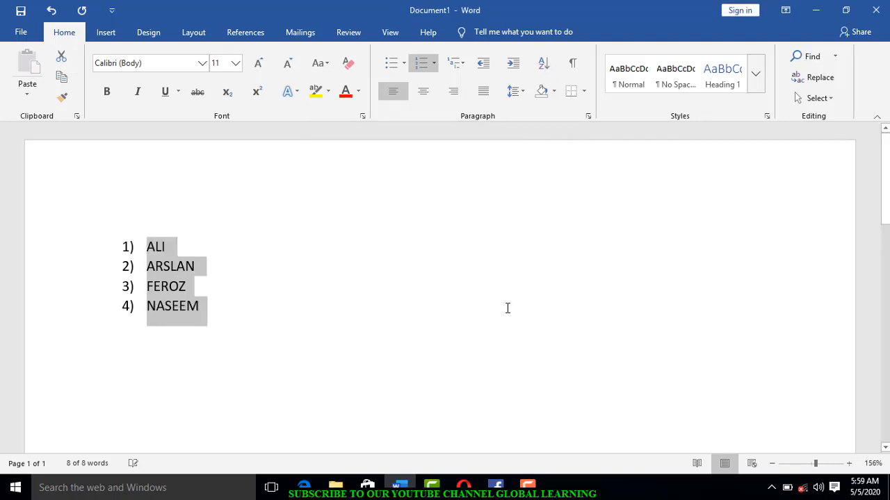
# Show the formatting marks and add seven empty paragraphs below the numbered list.
pyautogui.click(574, 65)
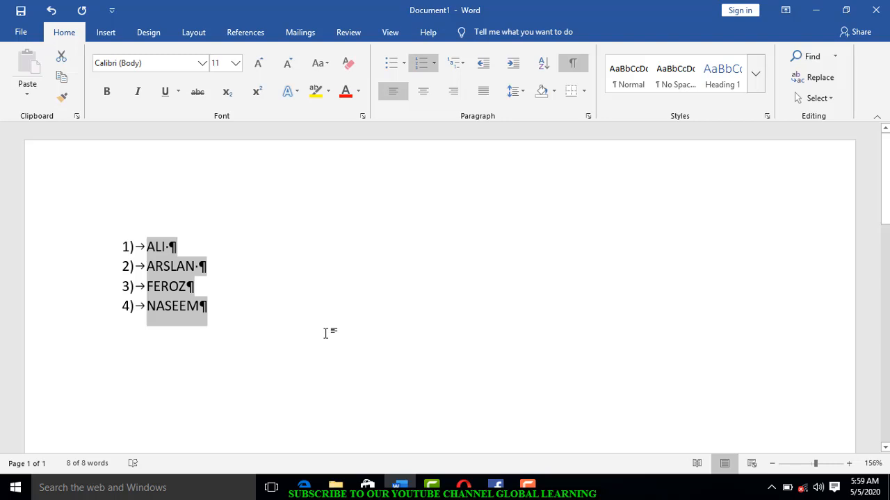
pyautogui.click(230, 311)
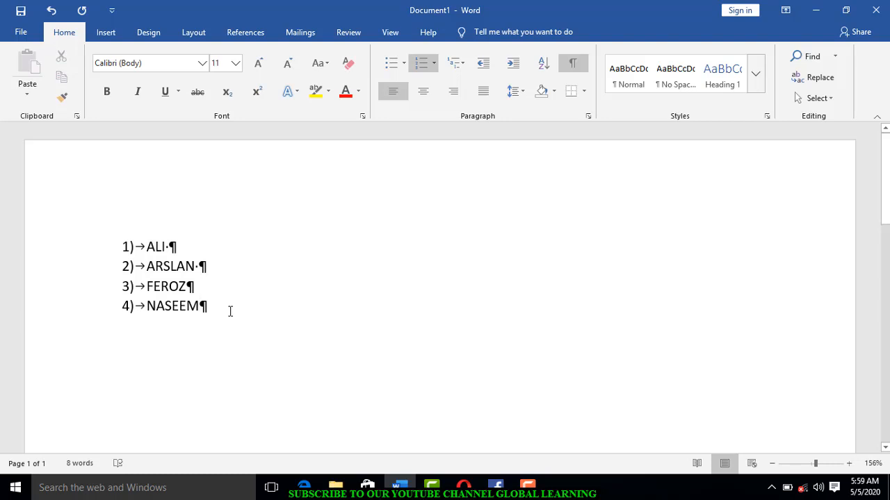
pyautogui.press('Return')
pyautogui.press('Return')
pyautogui.press('Return')
pyautogui.press('Return')
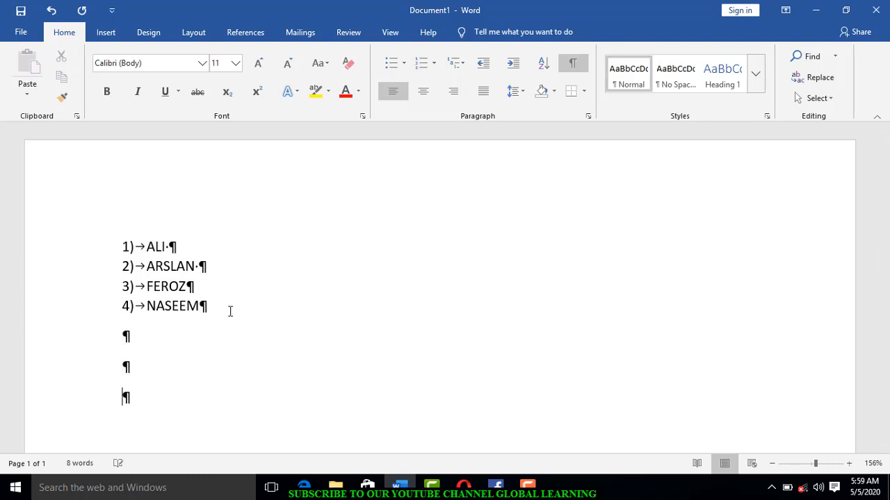
pyautogui.press('Return')
pyautogui.press('Return')
pyautogui.press('Return')
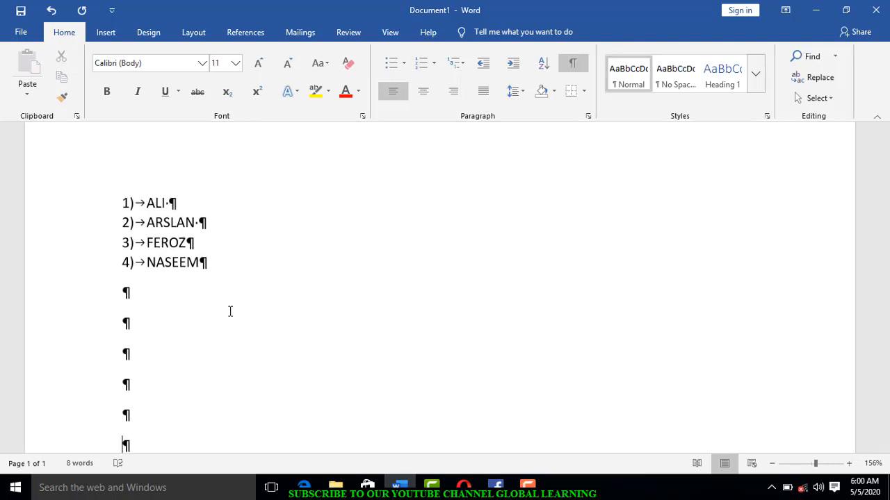
pyautogui.press('Return')
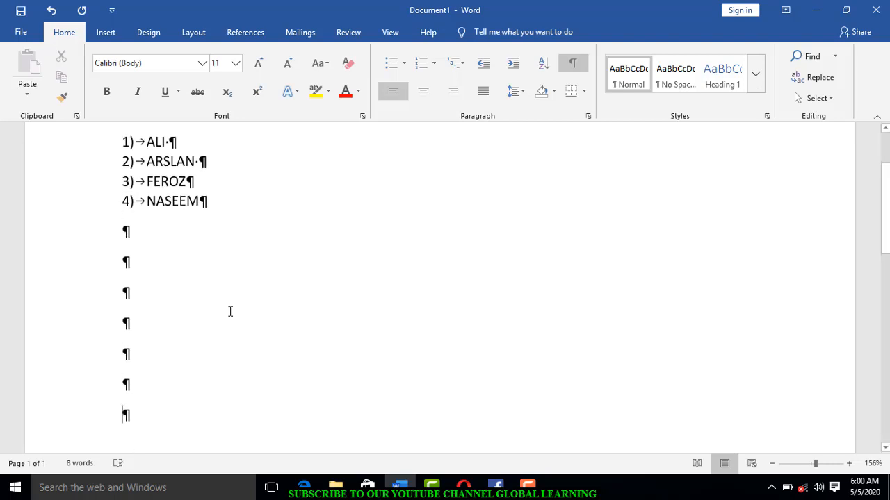
# Remove the empty paragraphs below the list, keeping the last item's text intact, and hide the formatting marks.
pyautogui.press('BackSpace')
pyautogui.press('BackSpace')
pyautogui.press('BackSpace')
pyautogui.press('BackSpace')
pyautogui.press('BackSpace')
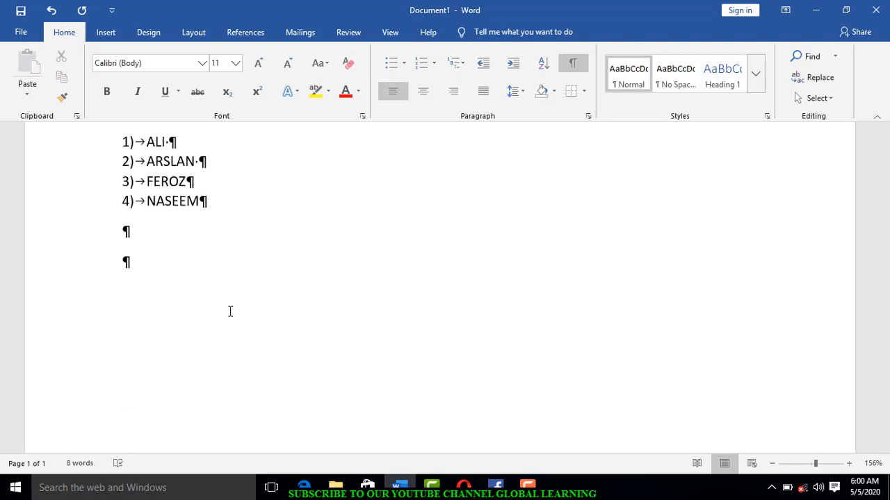
pyautogui.press('BackSpace')
pyautogui.press('BackSpace')
pyautogui.press('BackSpace')
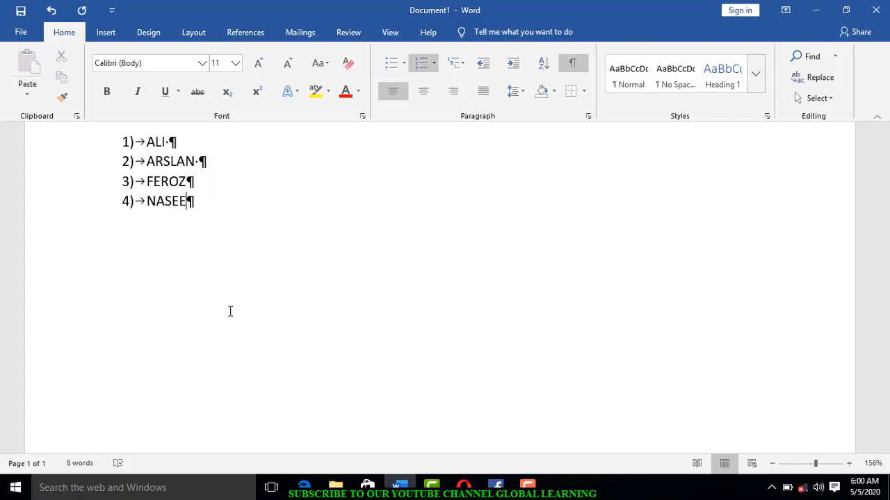
pyautogui.hotkey('ctrl', 'z')
pyautogui.click(583, 64)
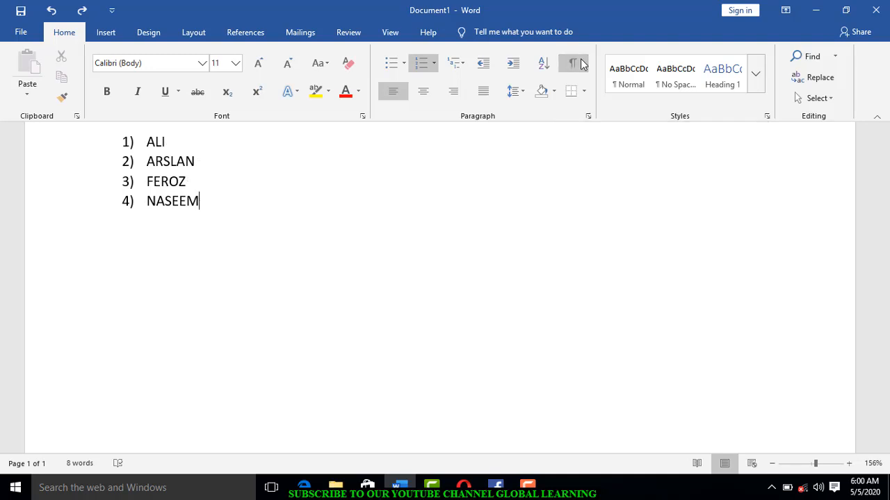